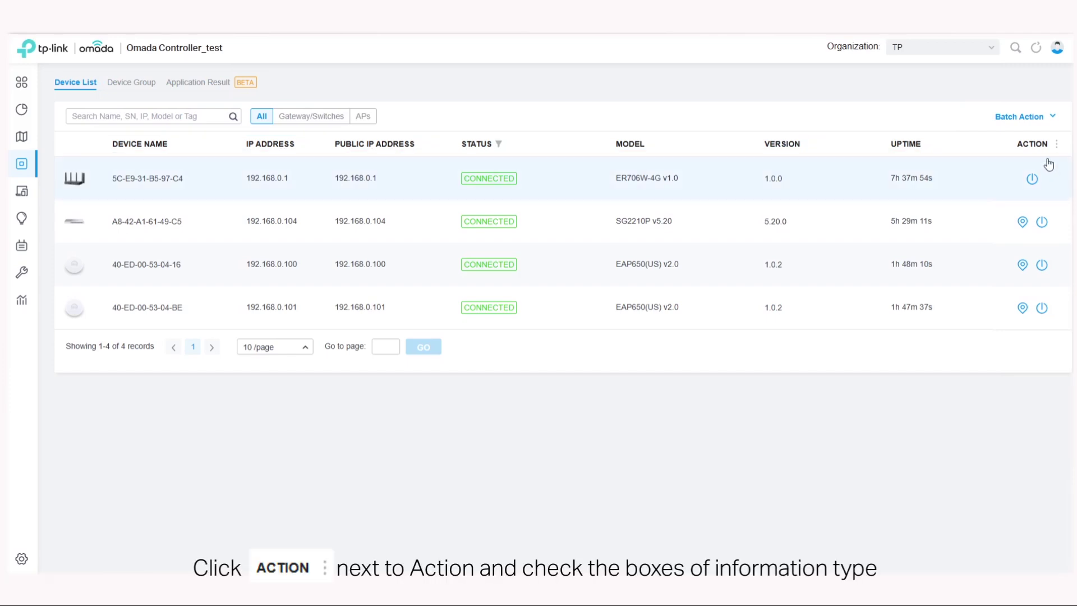
- Try the All Columns view, then add the Clients and Download Traffic columns to the device list
click(1057, 145)
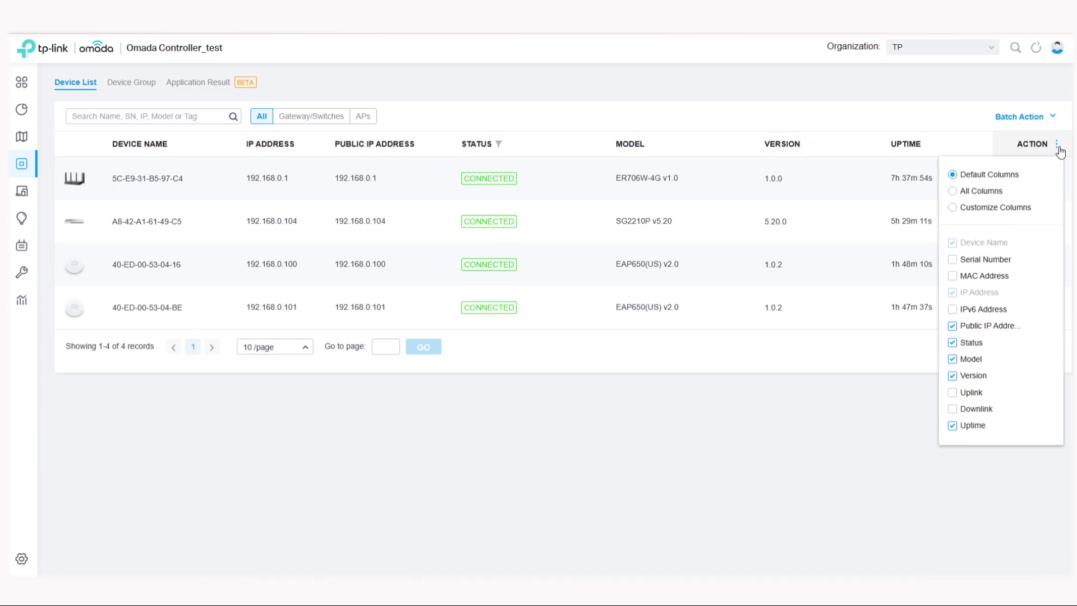
click(952, 191)
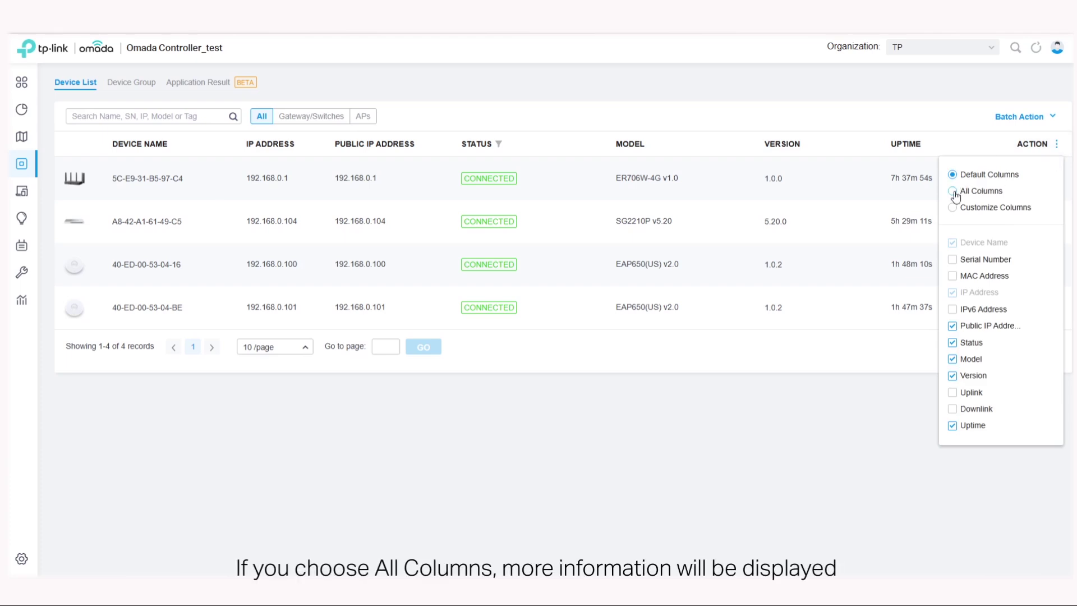
click(933, 507)
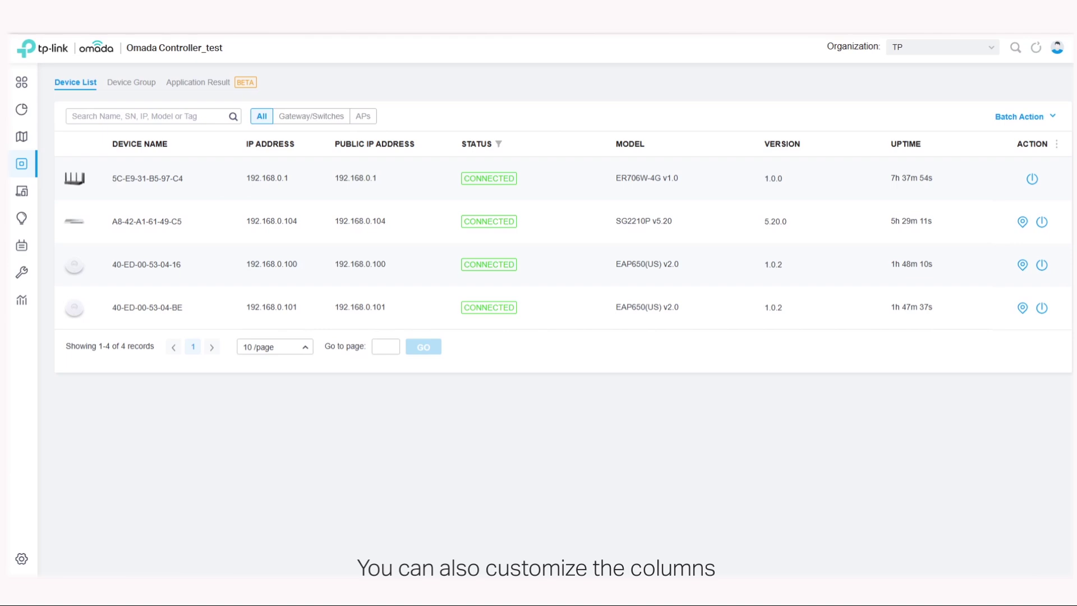
click(1057, 147)
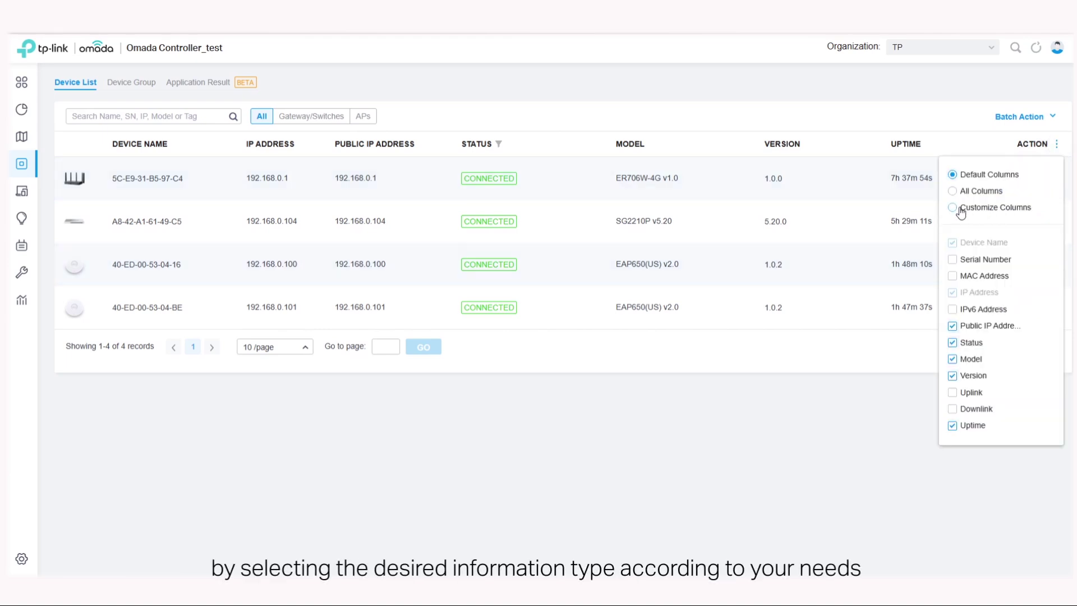
scroll(980, 377, down, 3)
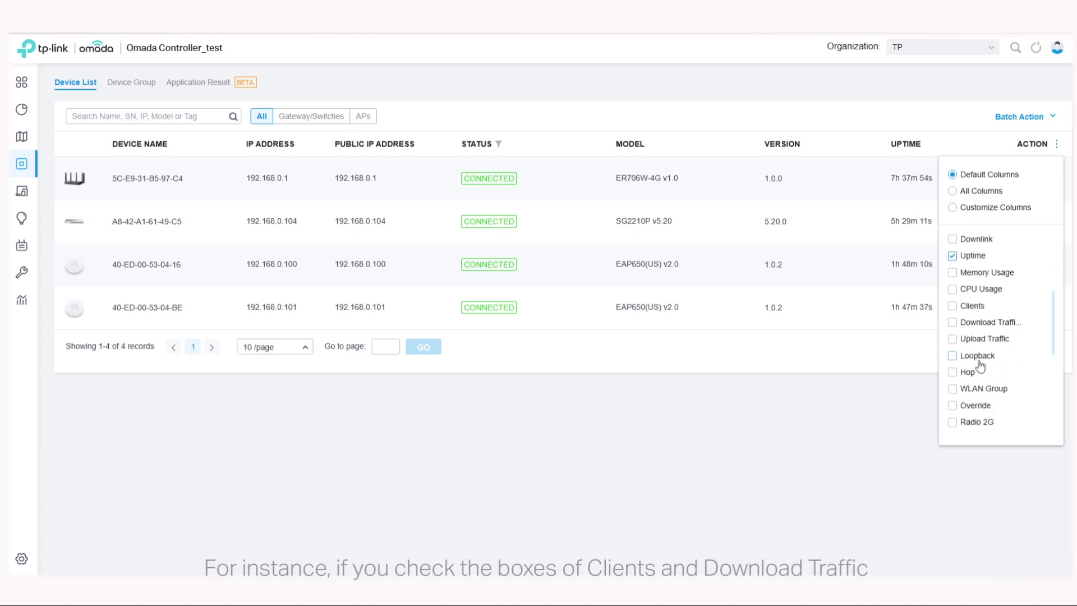
click(953, 305)
click(953, 322)
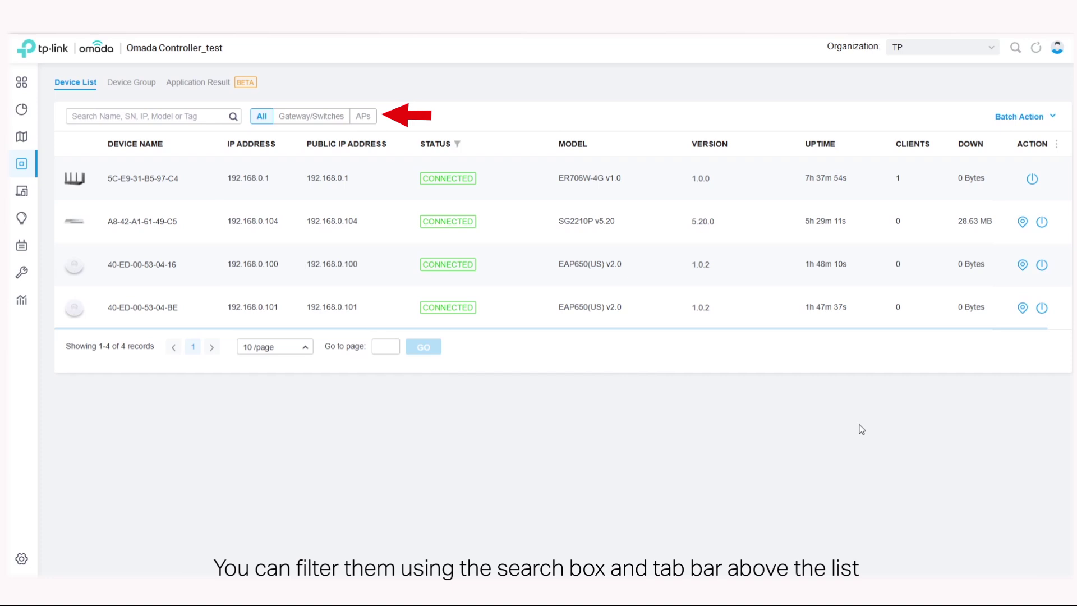
- Search the device list for 'EAP', clear it, then filter by the Gateway/Switches and APs tabs
click(139, 118)
text(E)
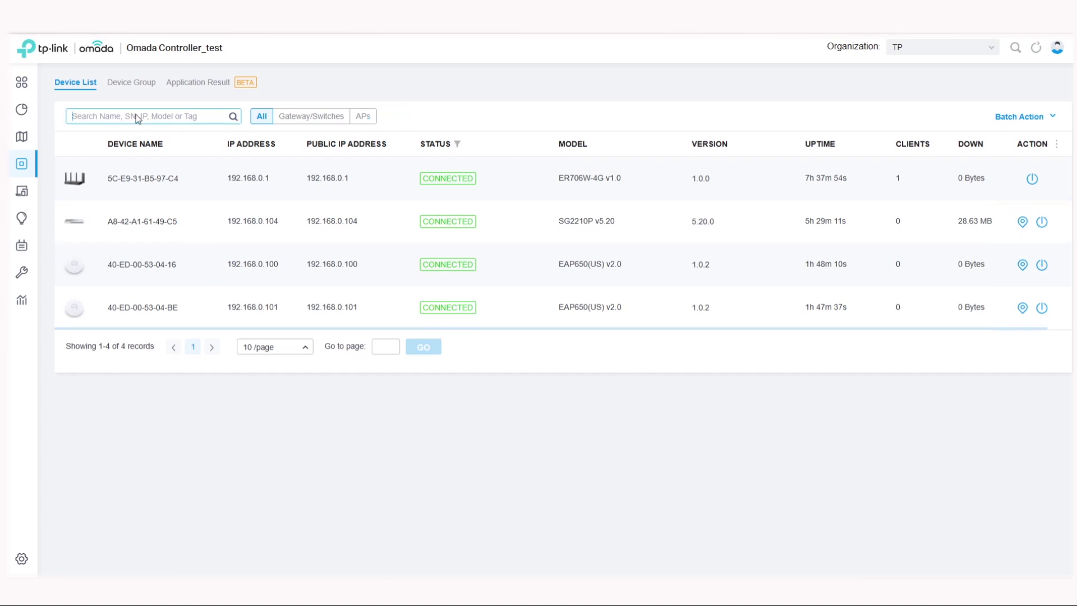
text(AP)
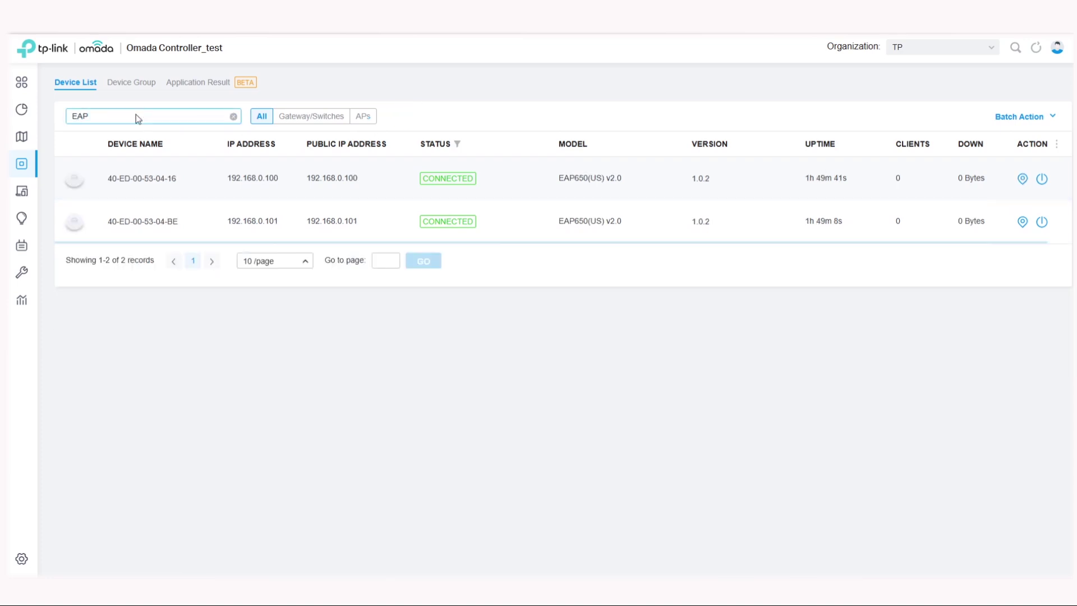
click(234, 117)
click(307, 117)
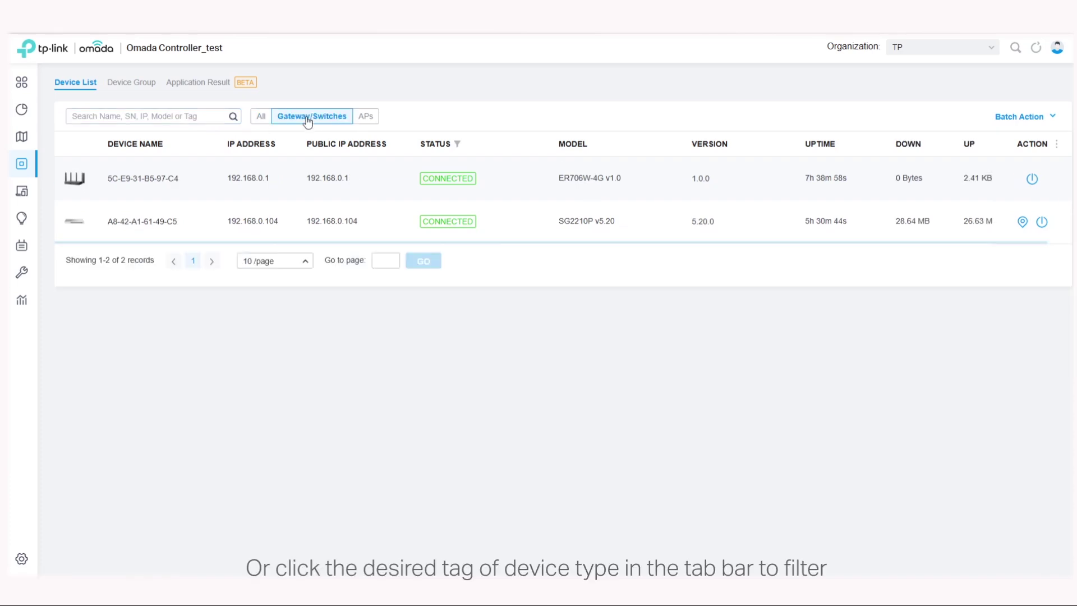
click(368, 118)
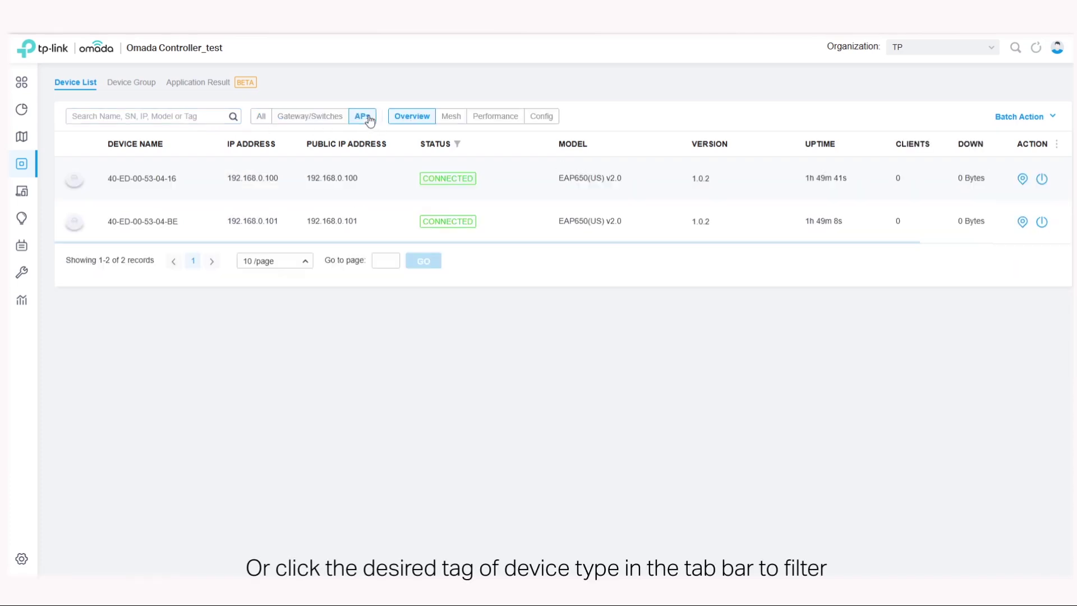
click(461, 144)
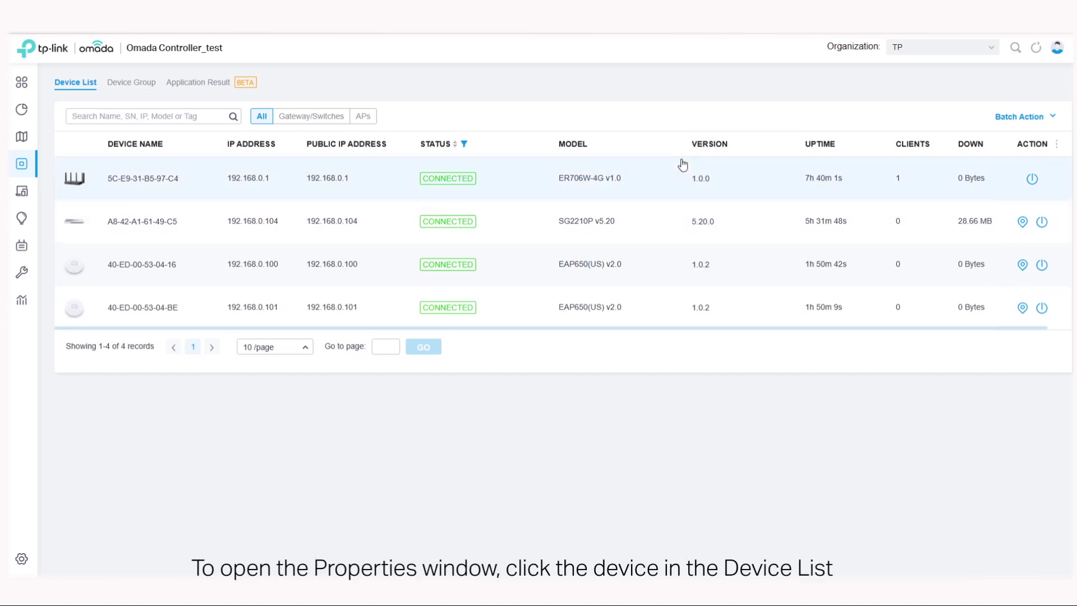
- Open the properties of gateway 5C-E9-31-B5-97-C4
click(601, 187)
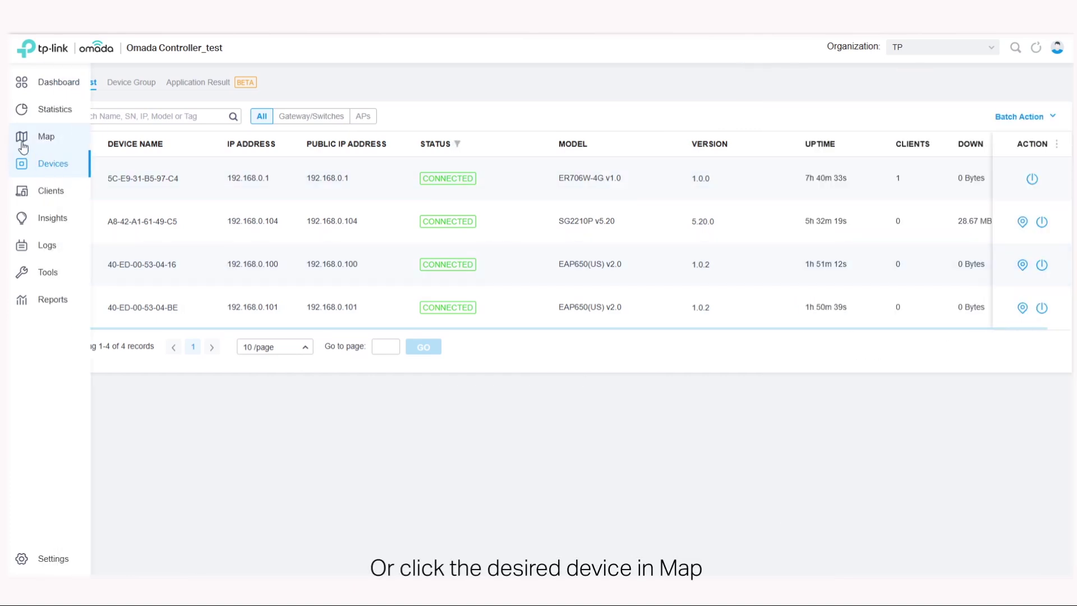
click(23, 146)
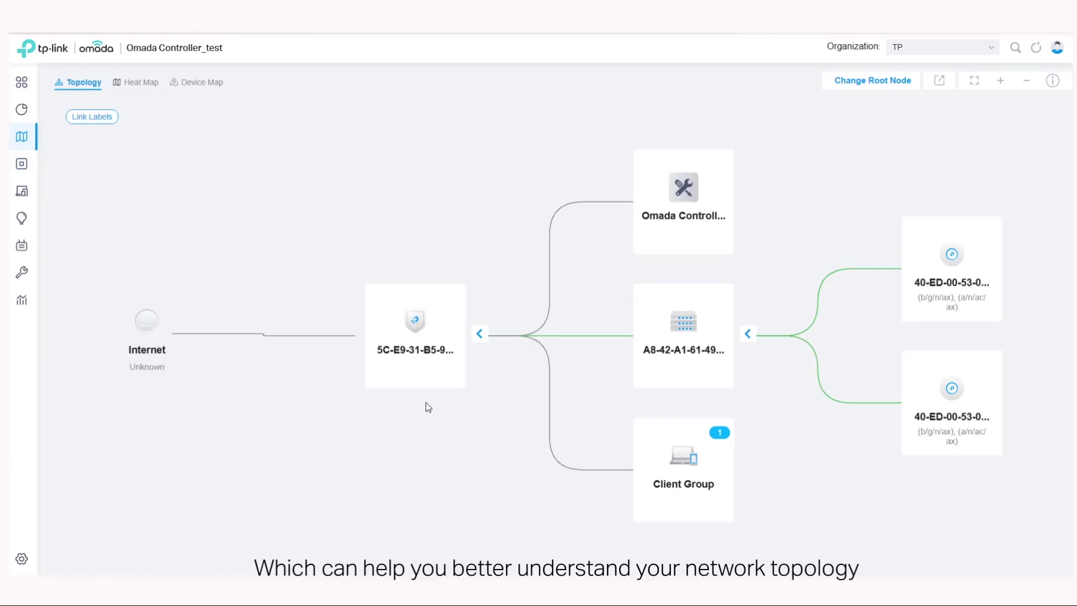
click(413, 335)
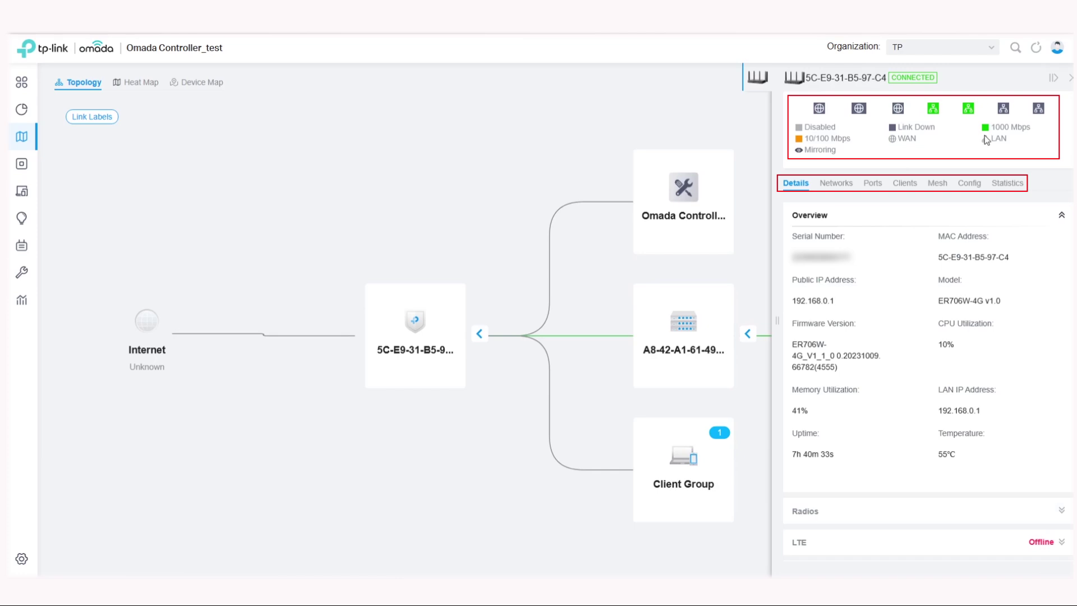
click(836, 185)
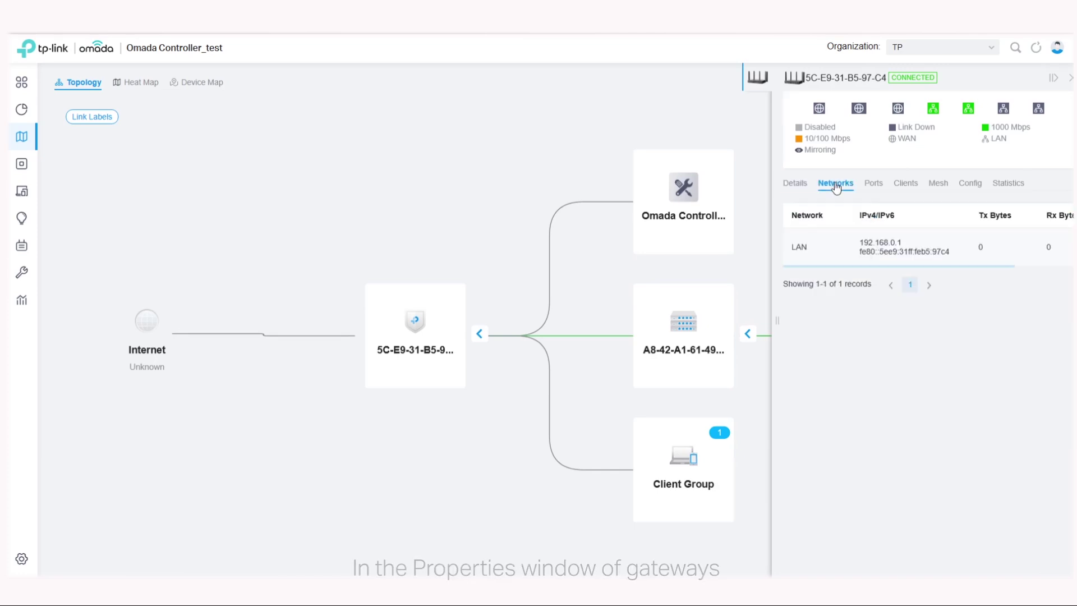
click(905, 189)
click(938, 191)
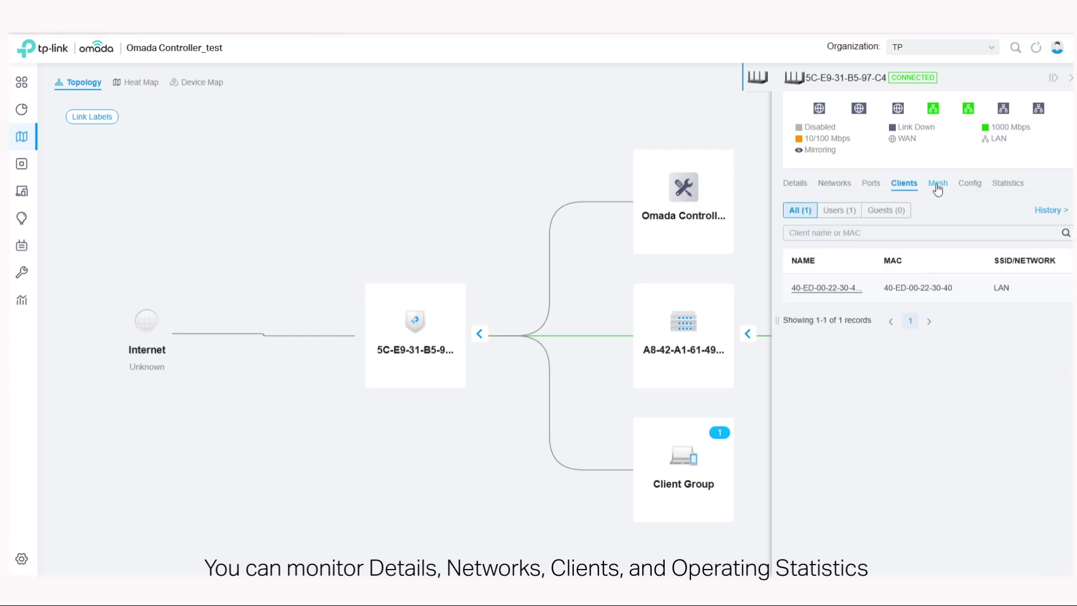
click(1014, 191)
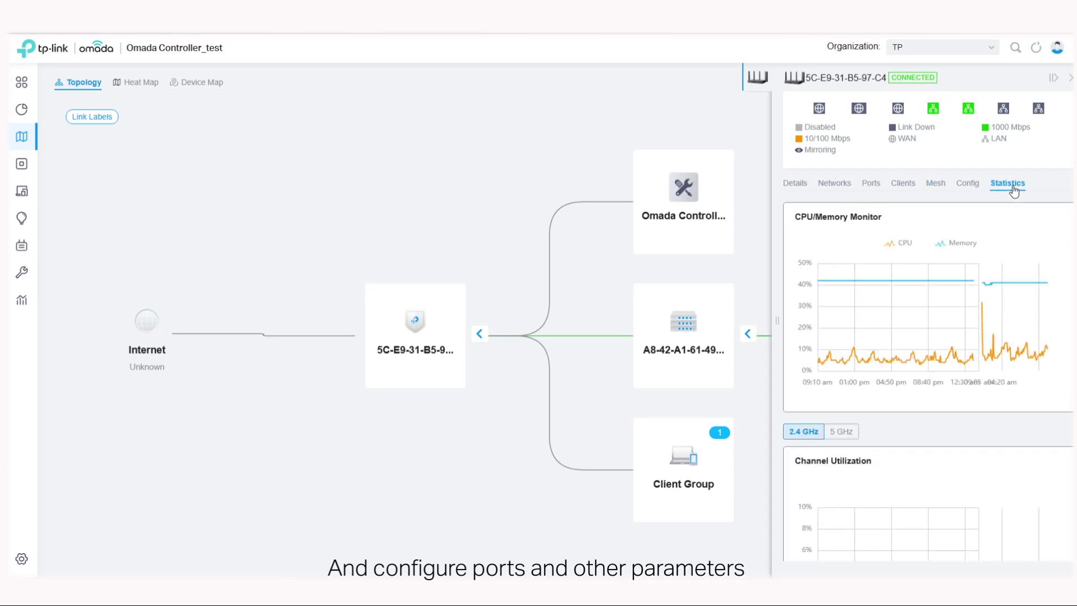
click(663, 348)
click(56, 168)
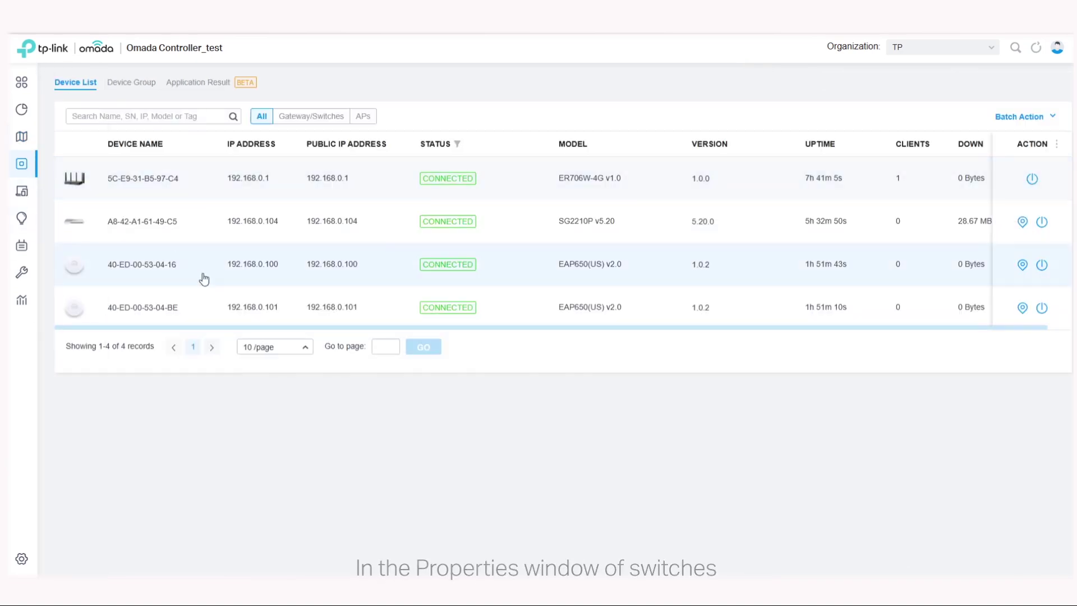
click(120, 227)
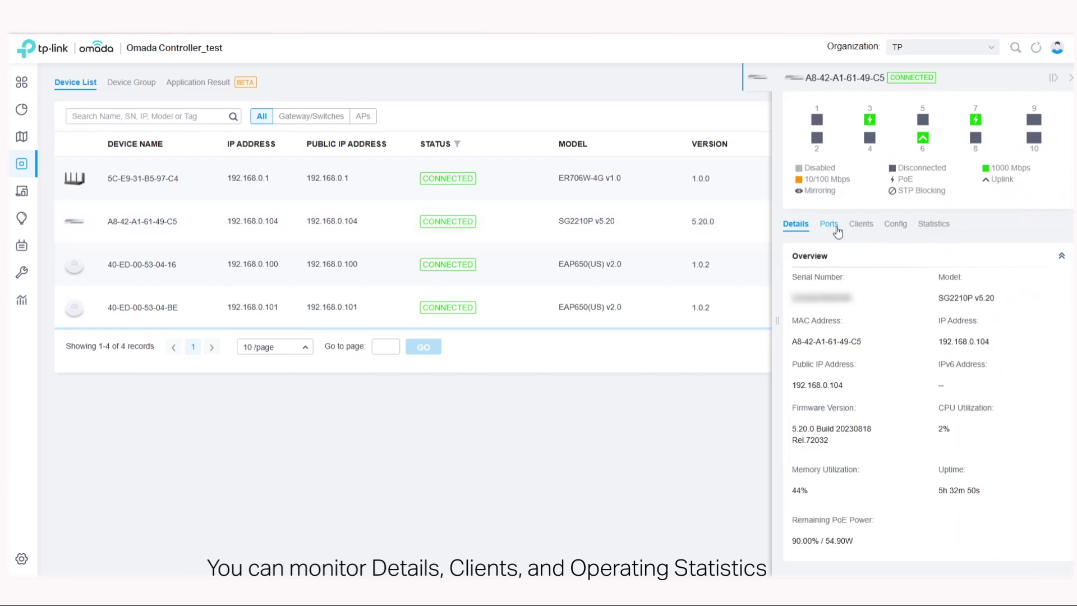
click(860, 227)
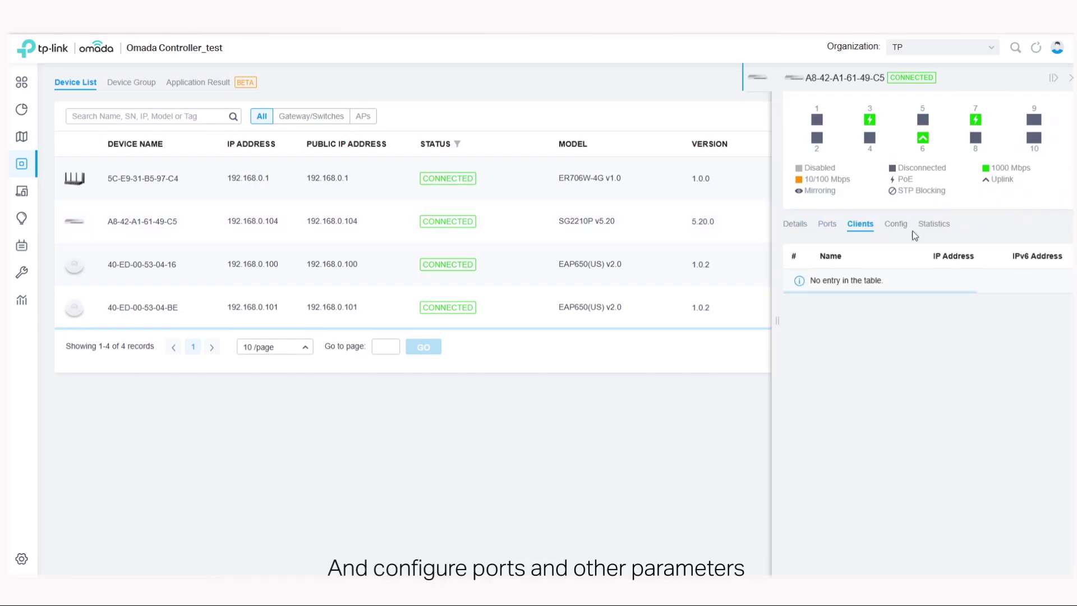
click(928, 224)
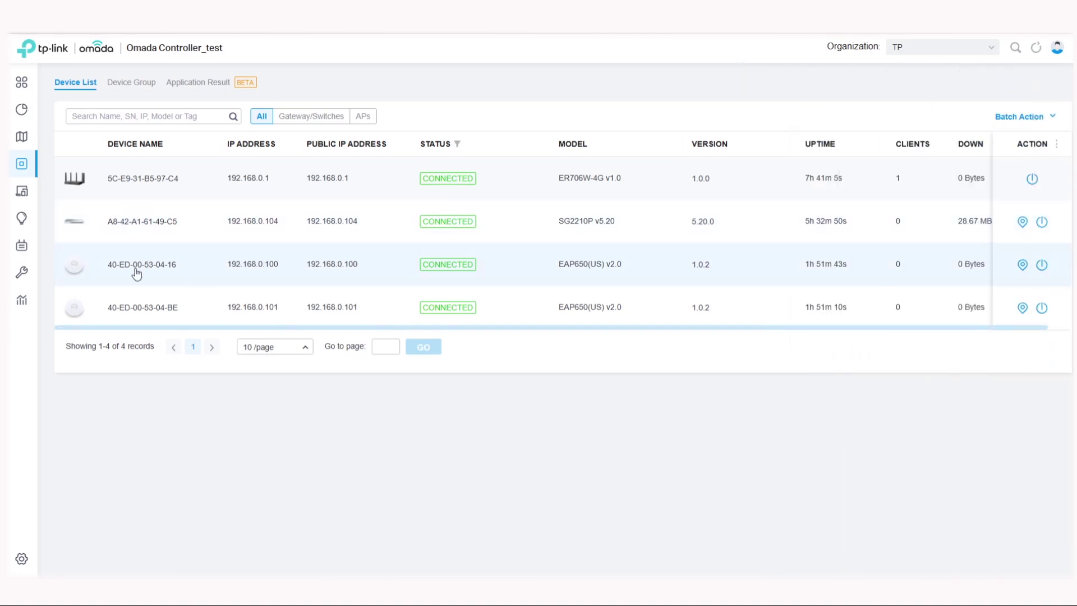
click(136, 273)
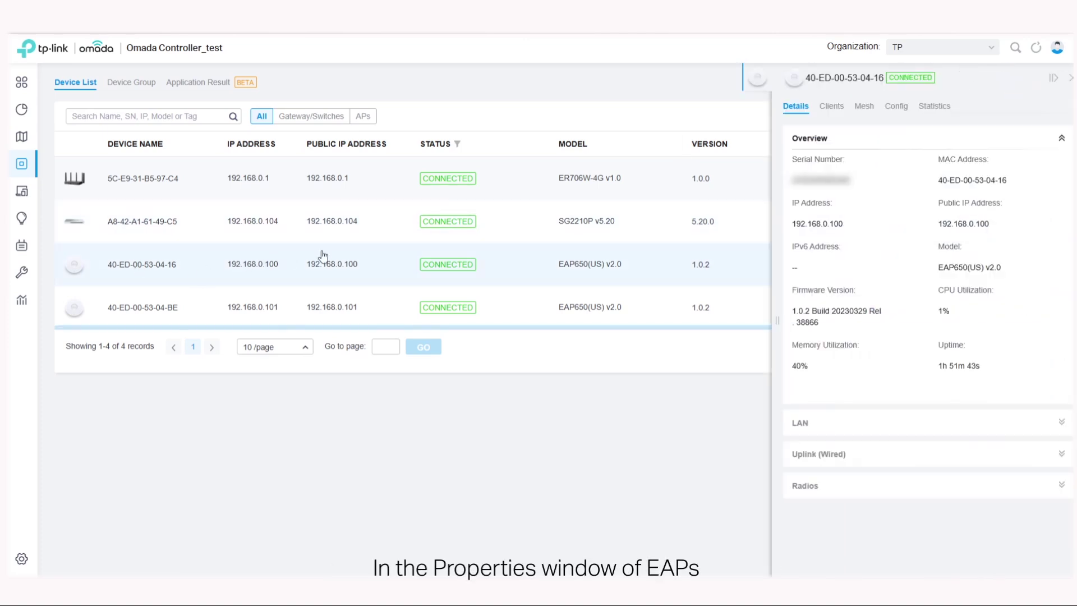
click(832, 109)
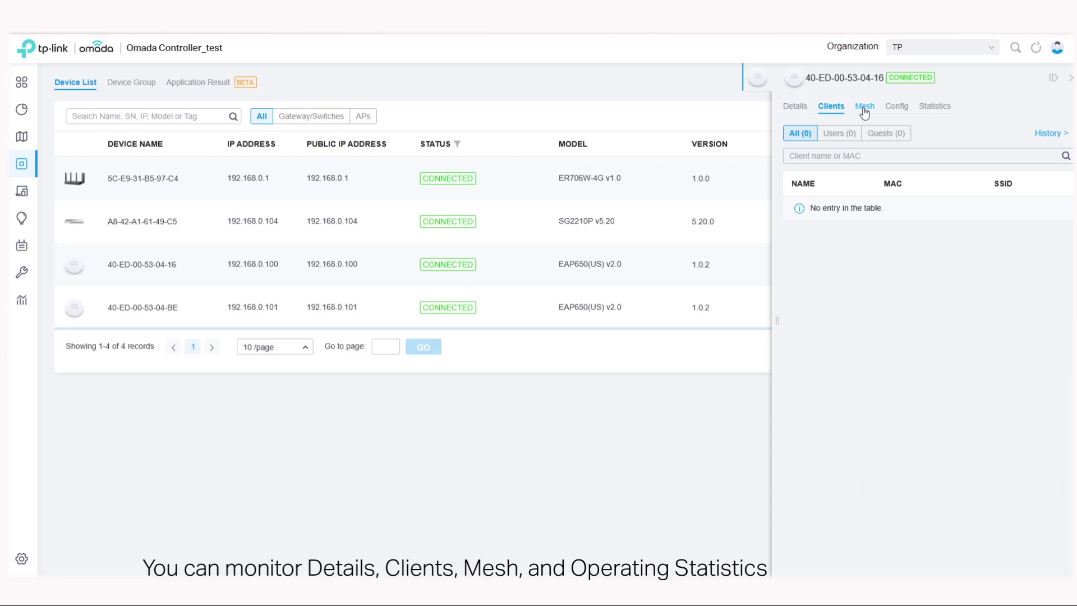
click(863, 108)
click(934, 107)
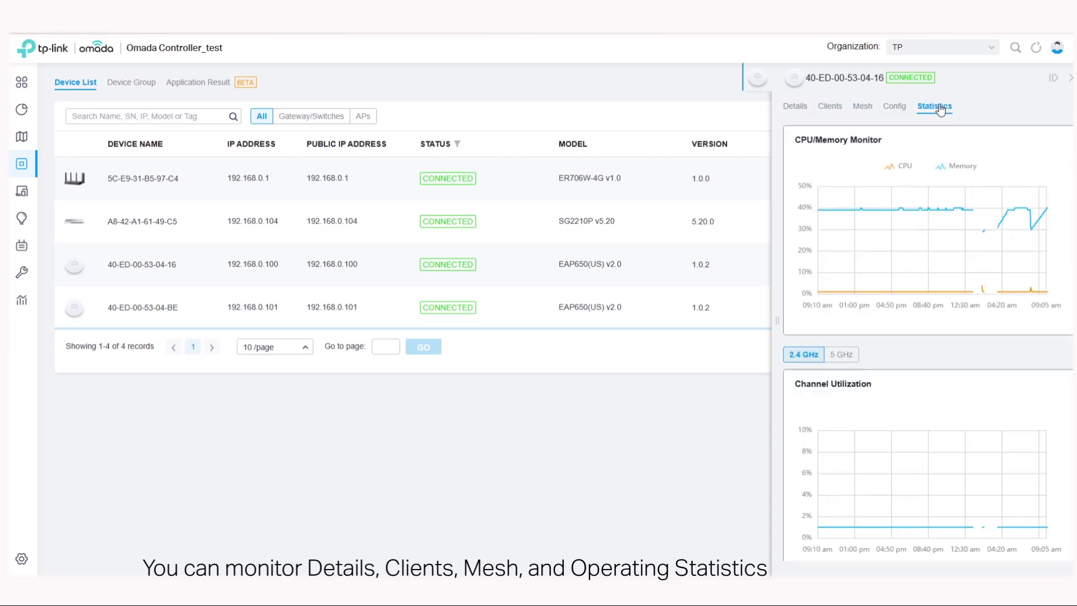
click(1069, 78)
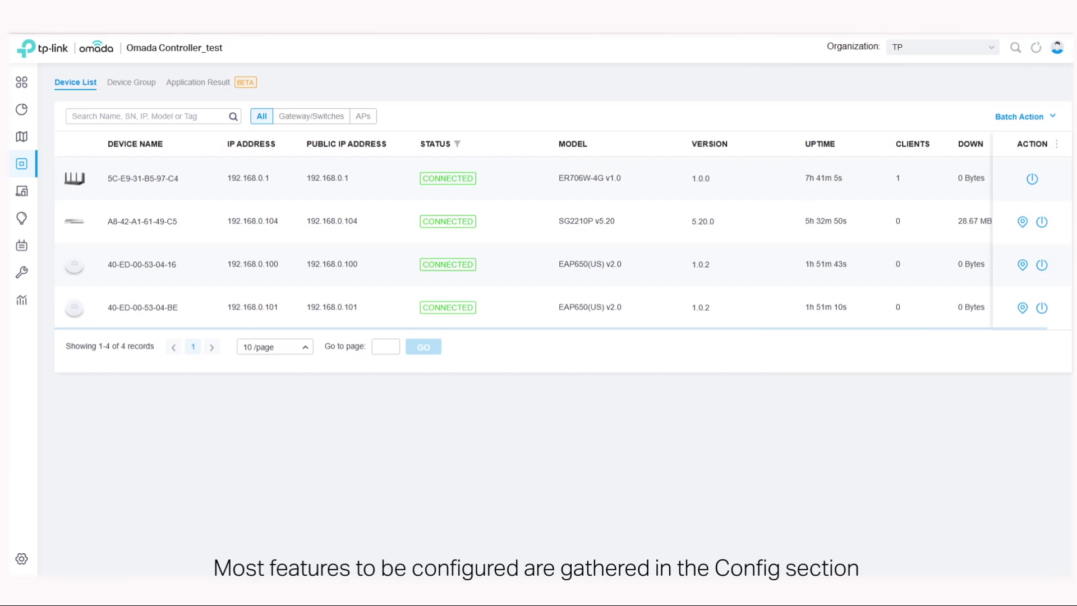
click(332, 177)
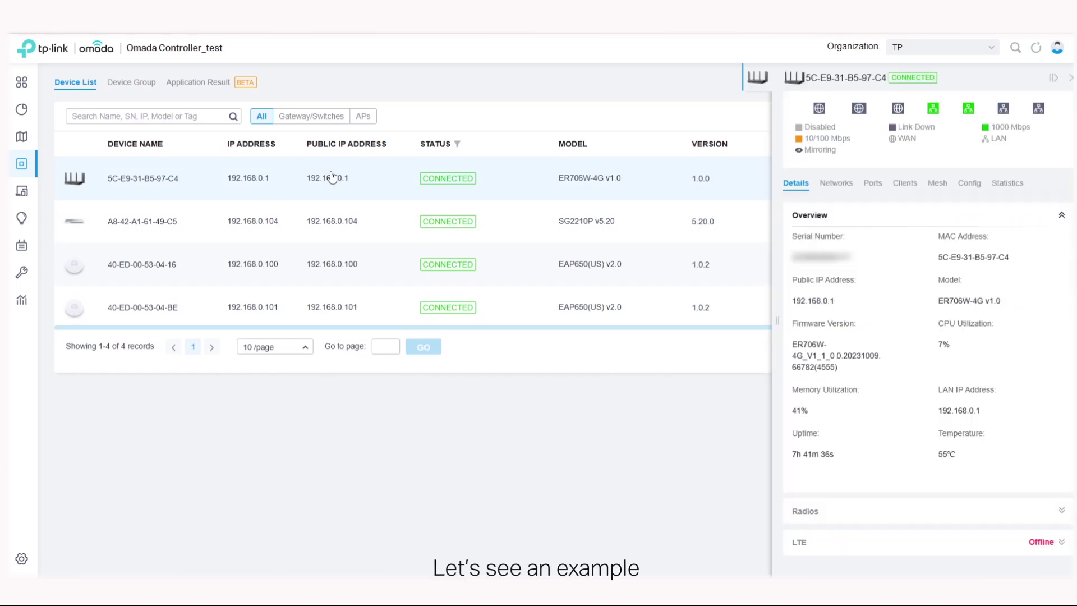
click(1014, 187)
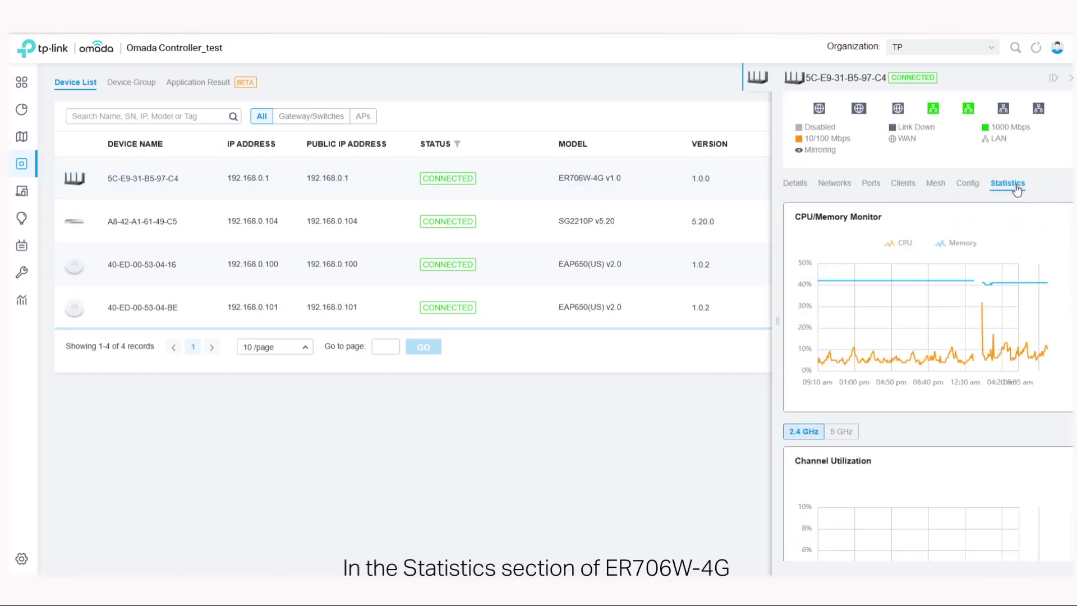
click(972, 308)
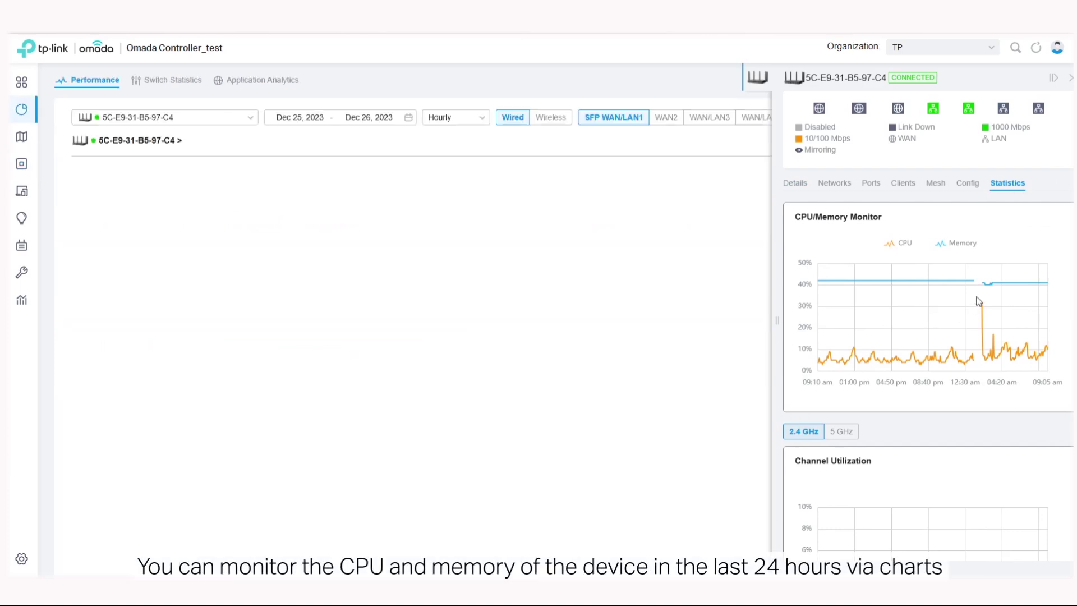
click(1071, 81)
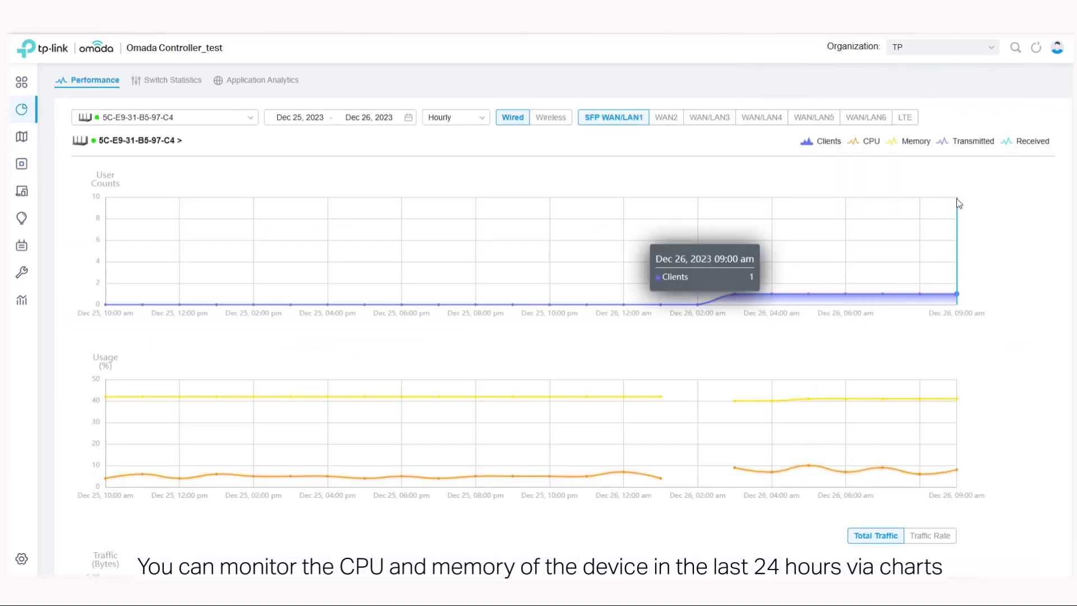
click(171, 83)
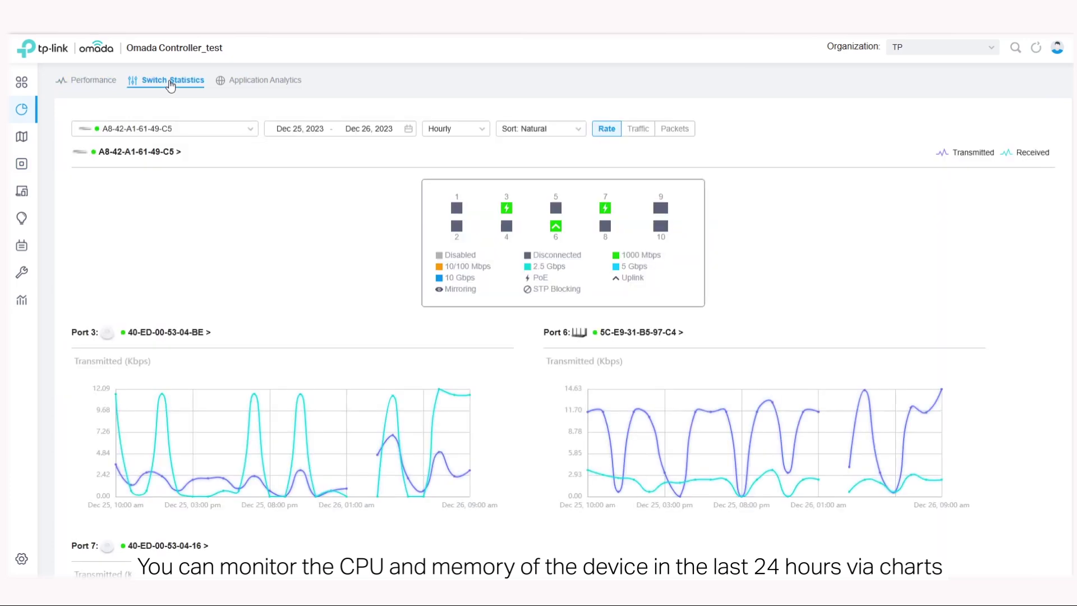
click(252, 85)
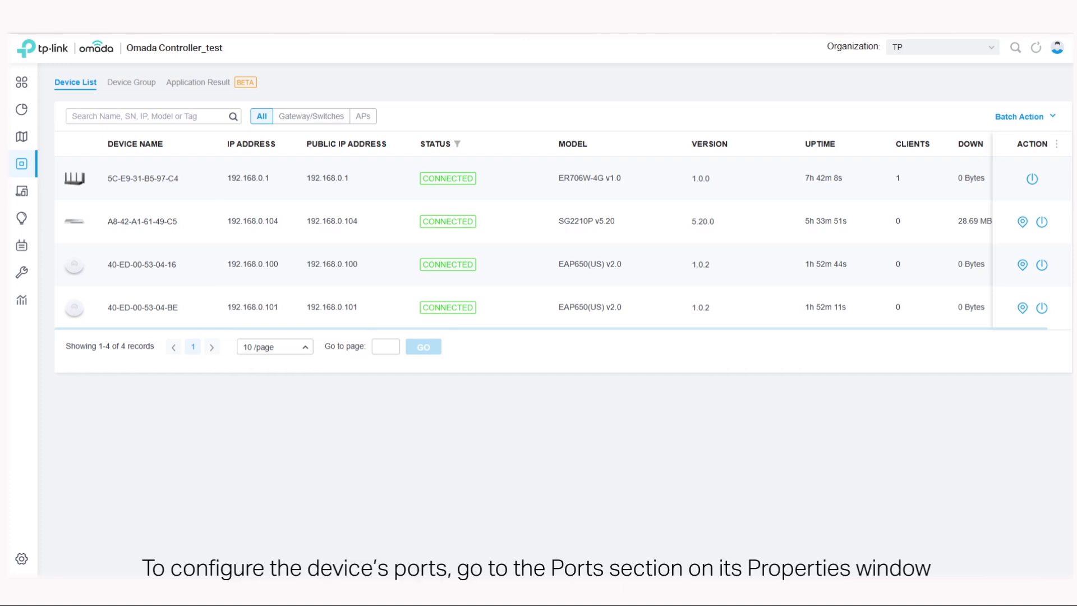
click(464, 192)
click(872, 184)
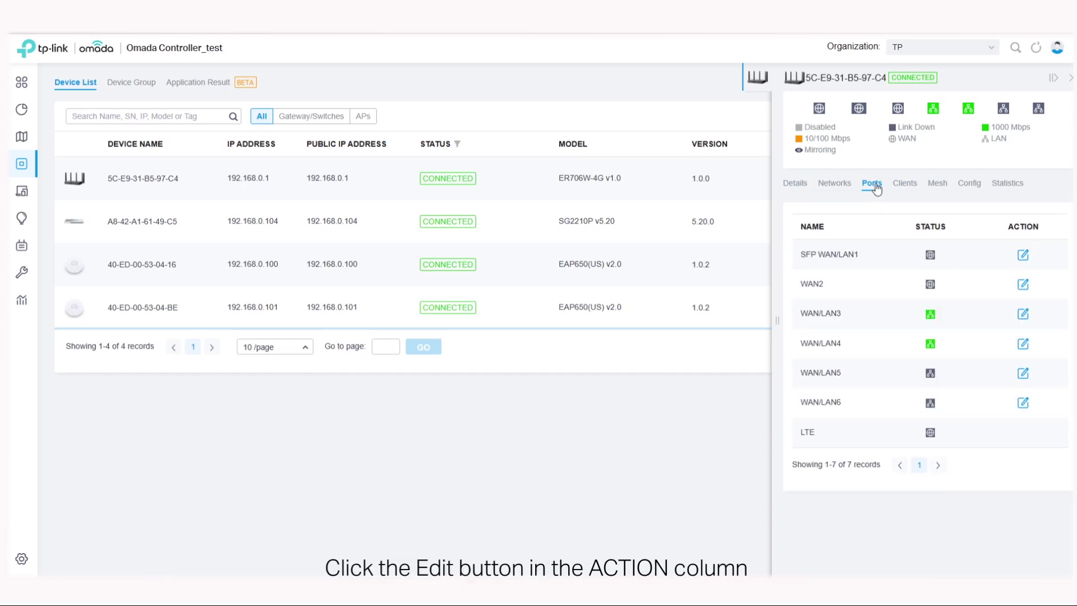
click(1022, 343)
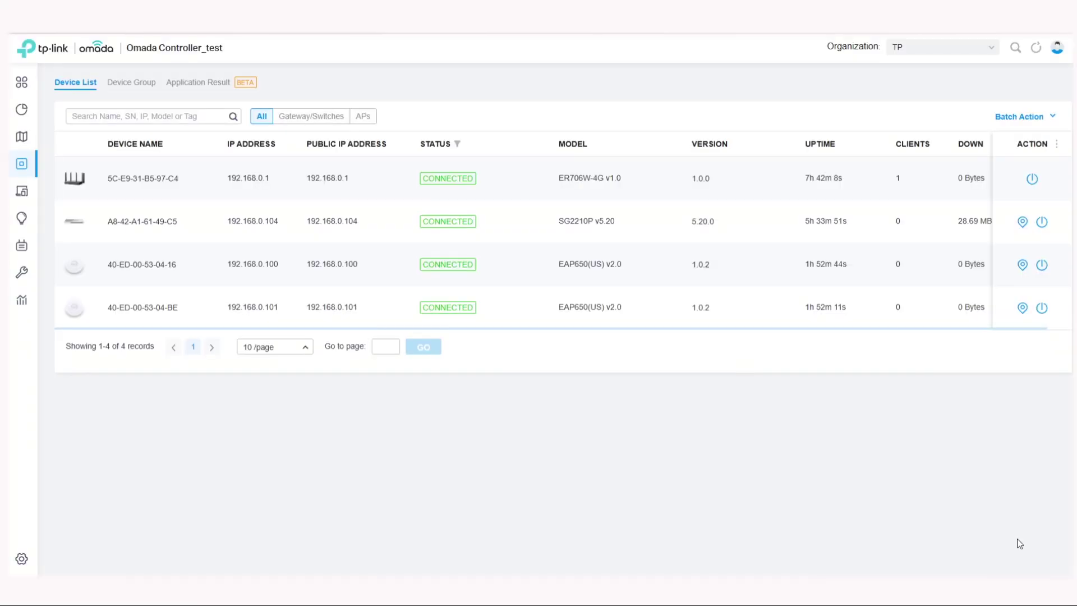
- Give the ER706W-4G router longitude -120, latitude 32 and address CA, with Remember Device enabled
click(349, 187)
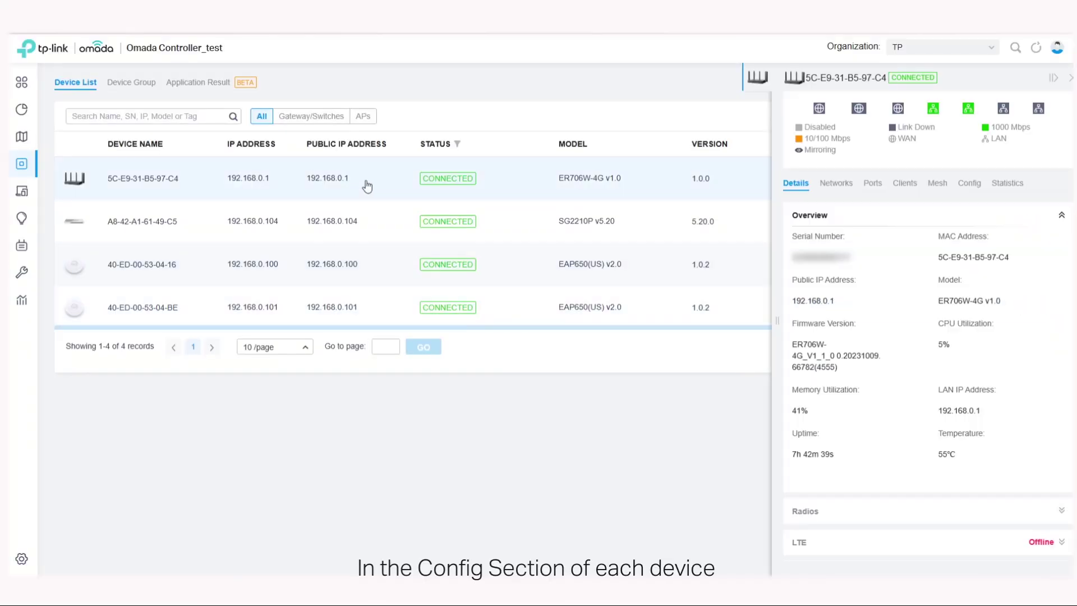
click(970, 185)
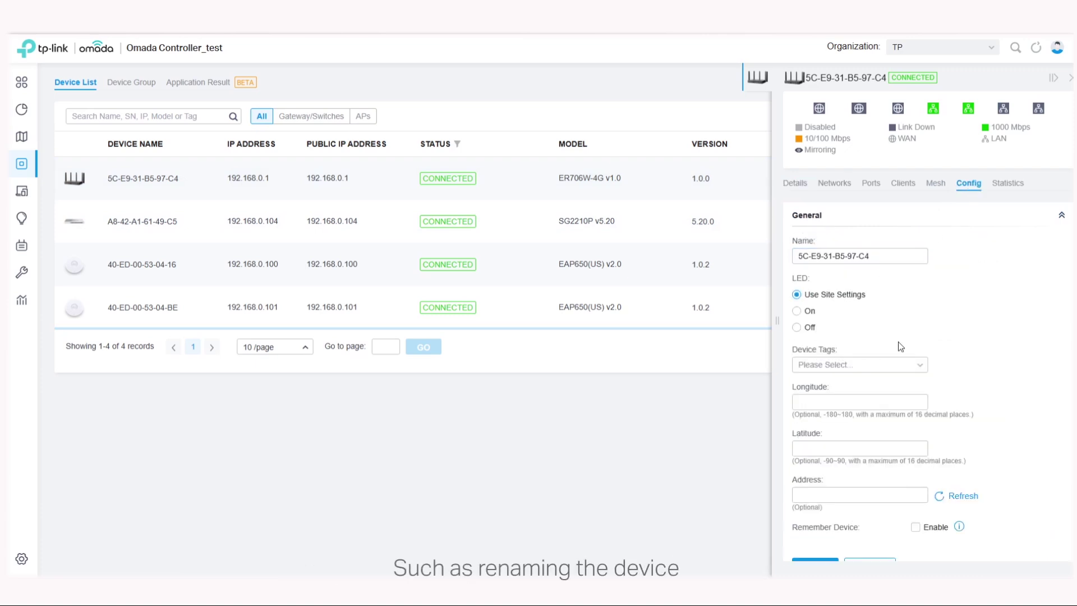
click(842, 401)
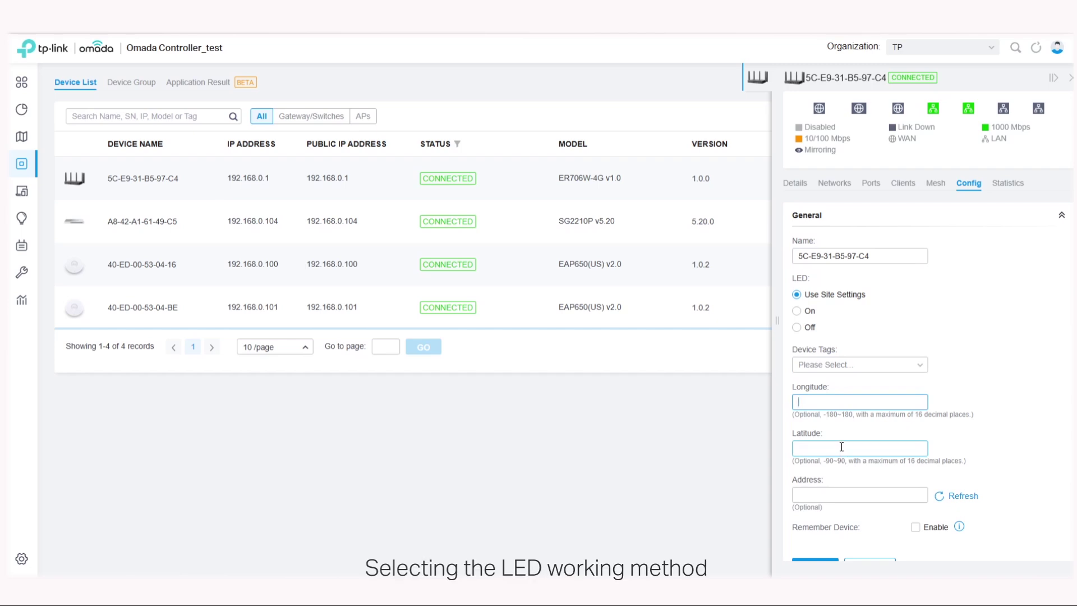
text(-120)
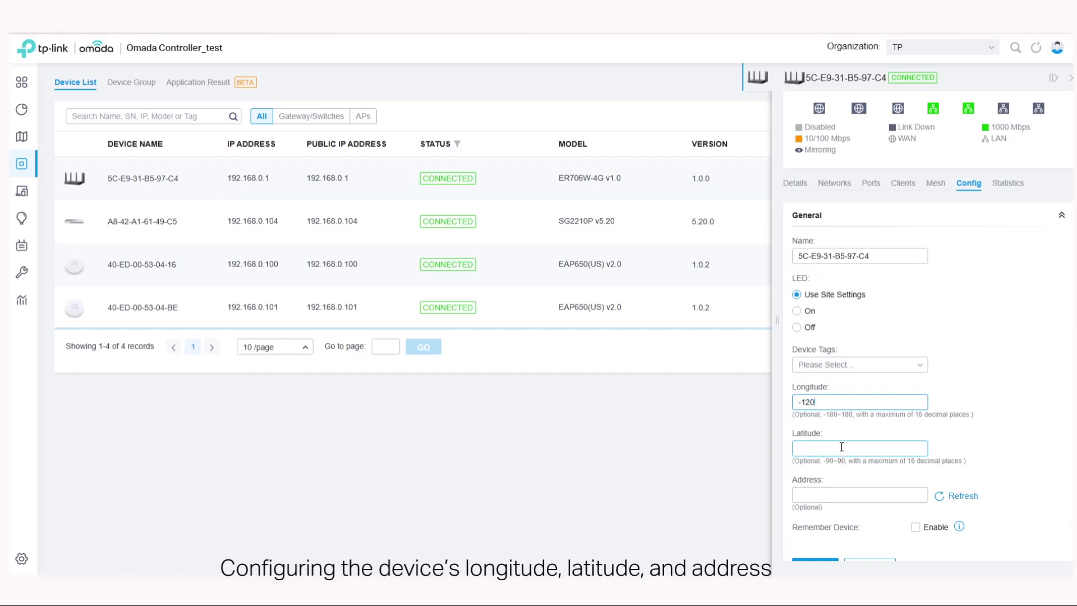
click(841, 446)
text(32)
click(841, 494)
text(CA)
scroll(897, 448, down, 2)
click(916, 414)
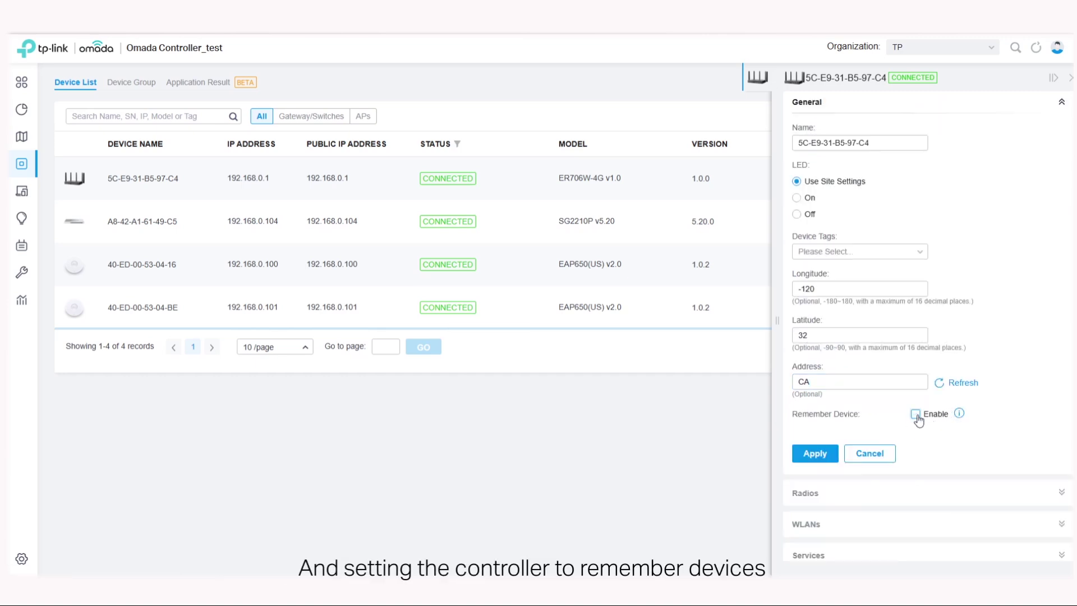
click(818, 457)
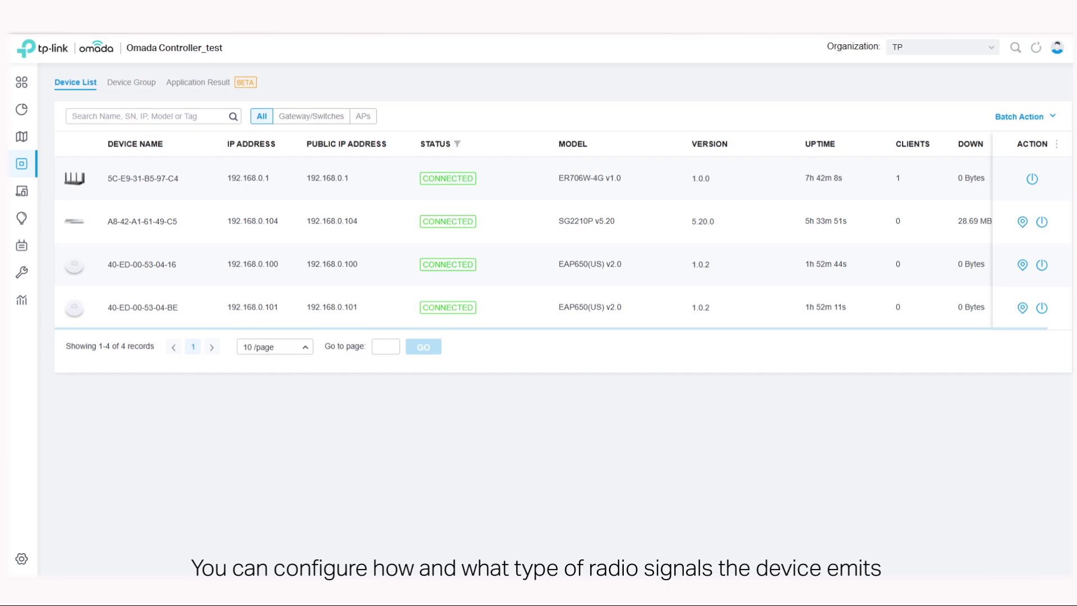
click(322, 177)
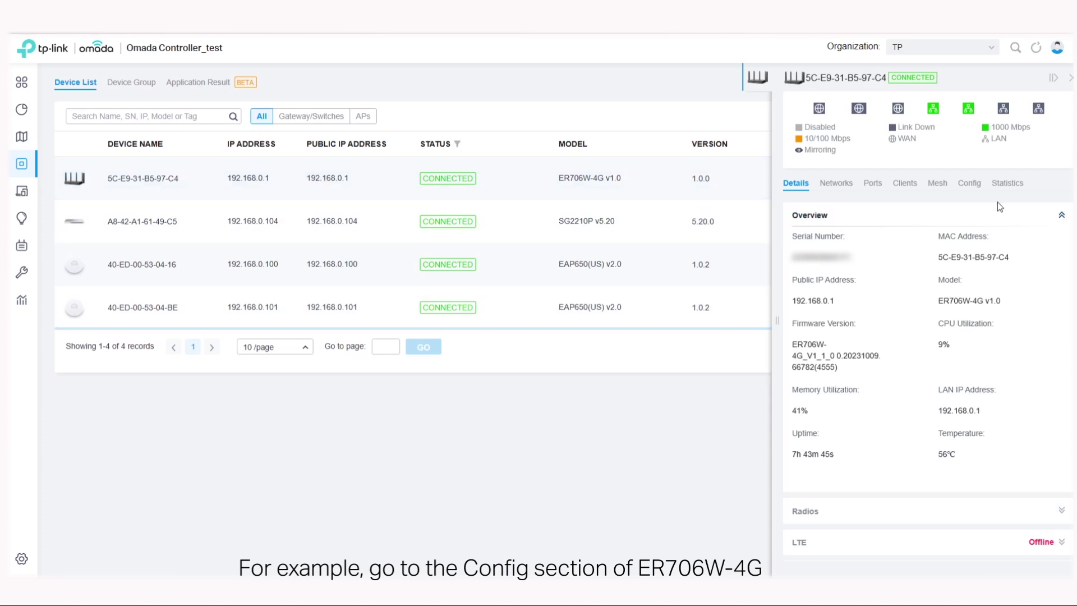
- Set the router's 2.4 GHz radio to 802.11b/g/n/ax mixed, 40 MHz width, Auto channel, and save
click(978, 186)
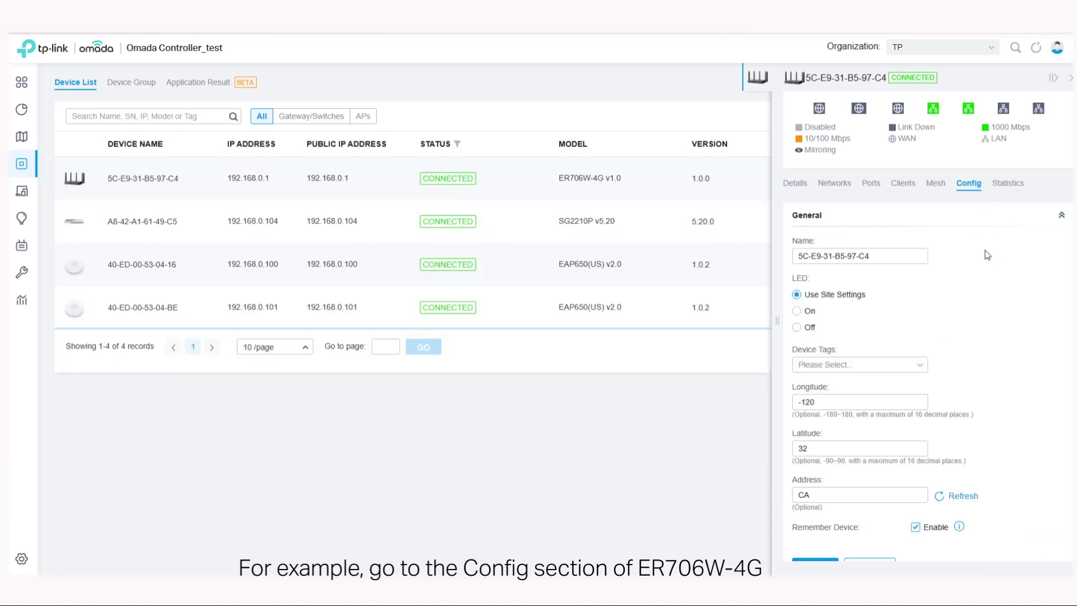
scroll(972, 280, down, 3)
scroll(894, 540, down, 2)
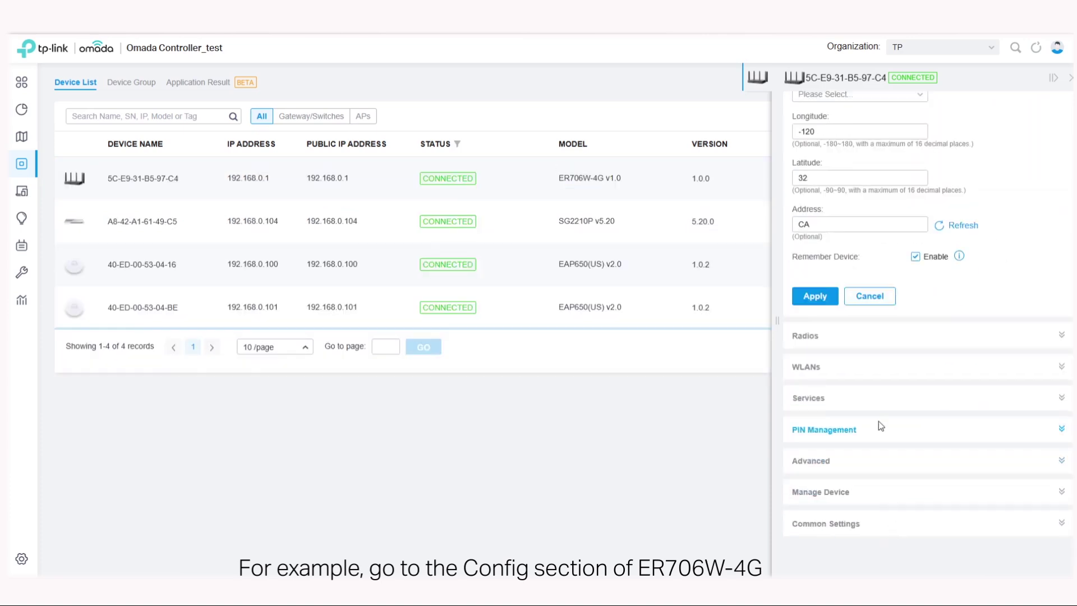
click(849, 335)
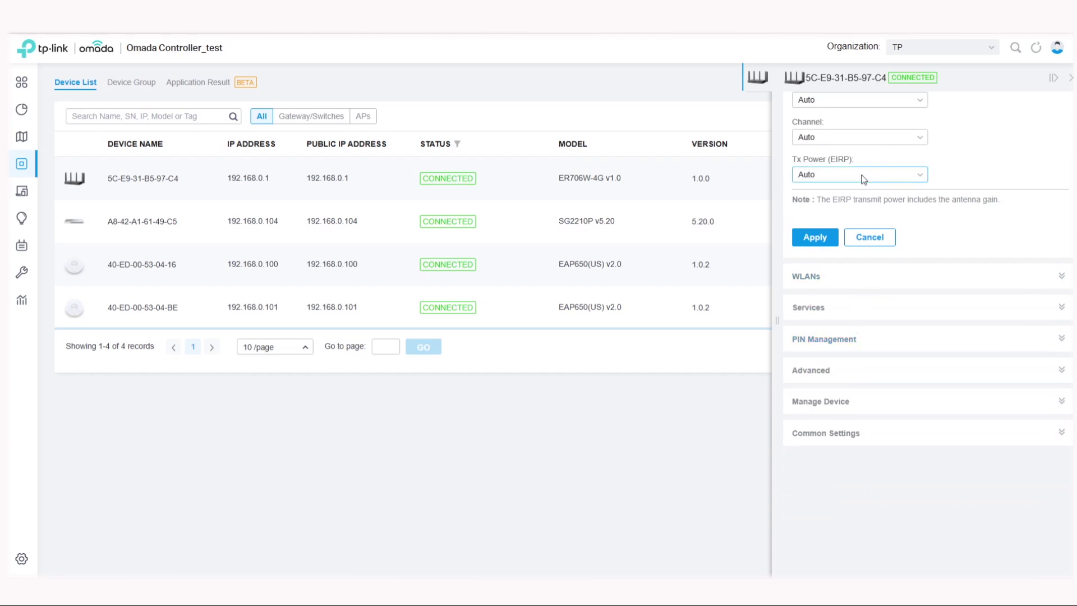
scroll(862, 178, up, 2)
click(846, 153)
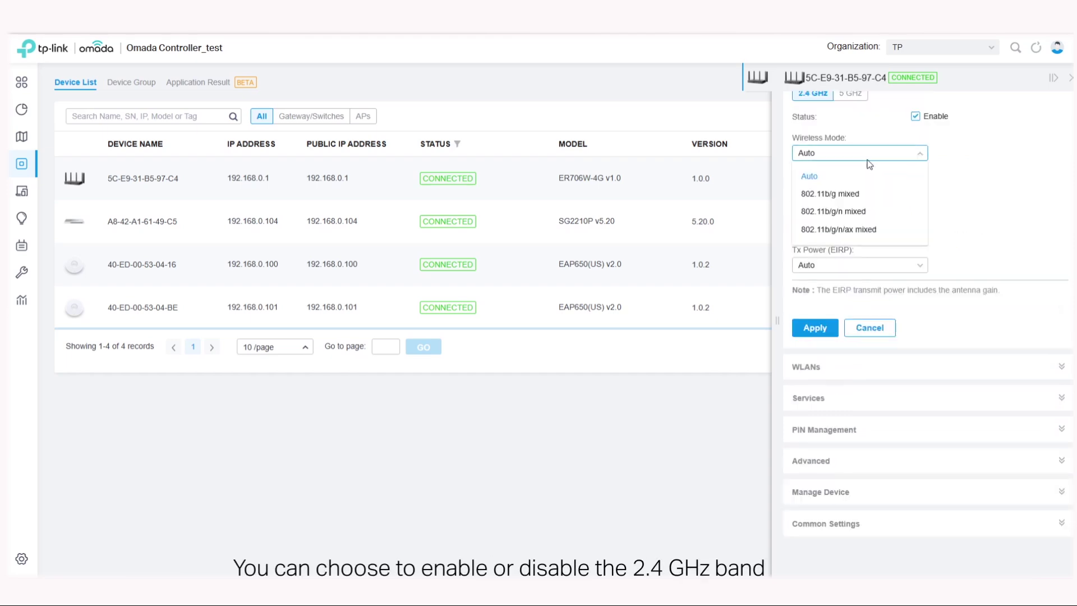
click(836, 227)
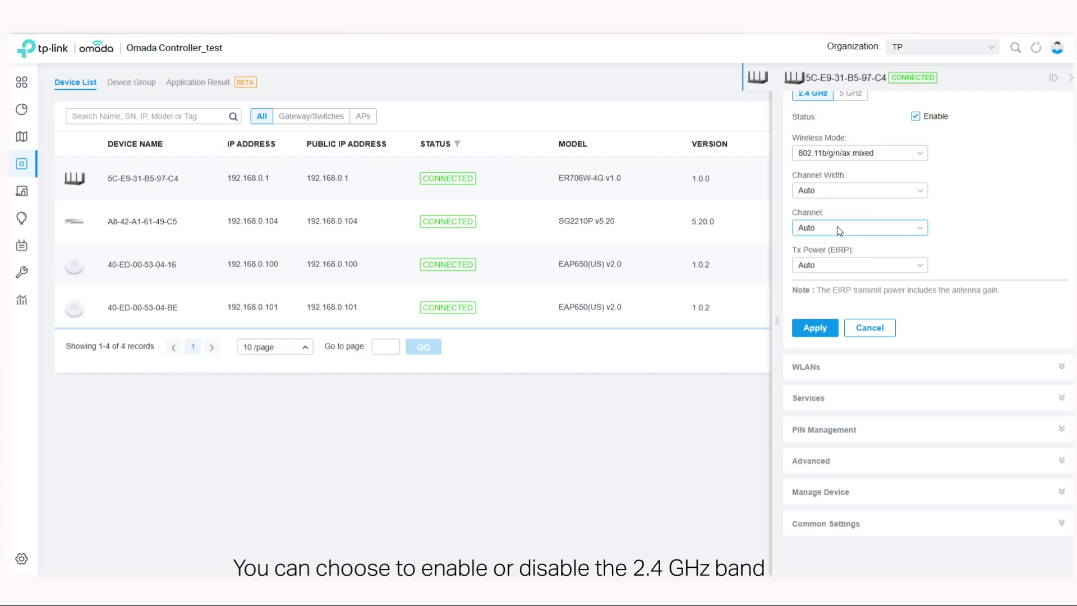
click(836, 191)
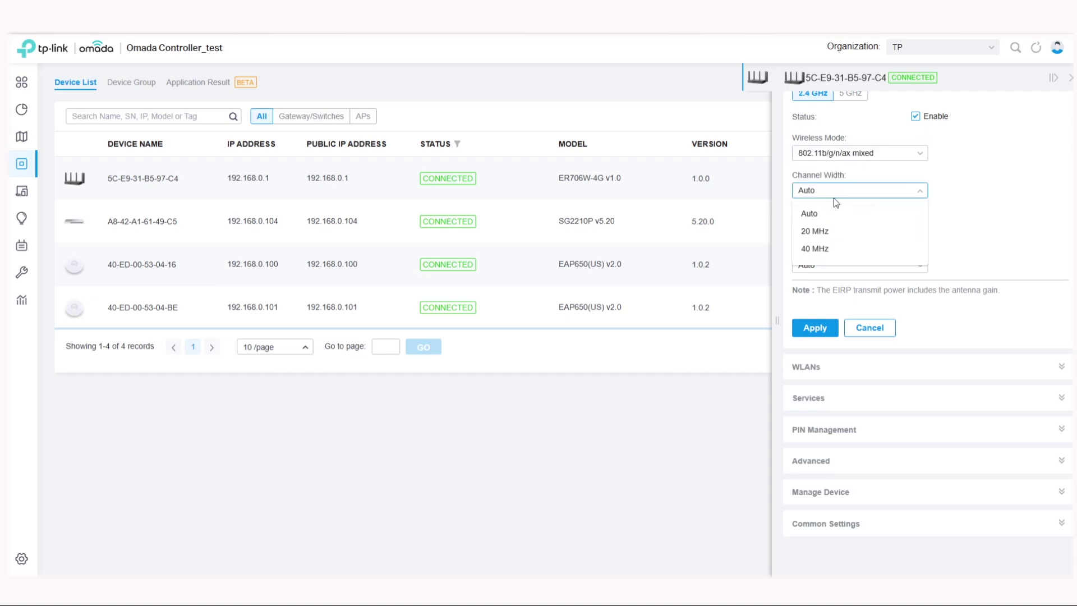
click(830, 249)
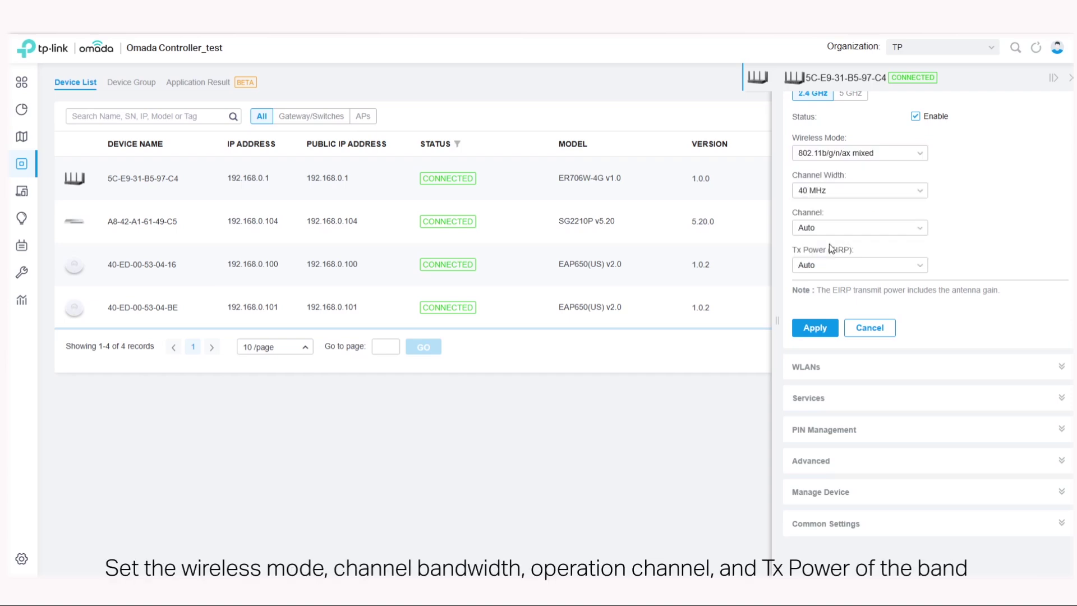
click(826, 234)
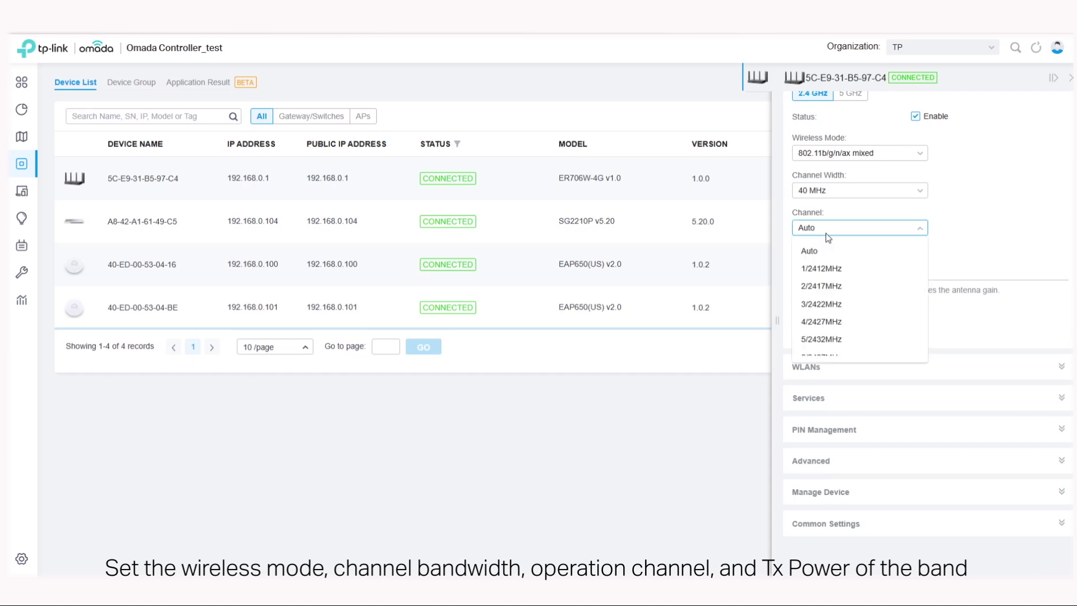
click(951, 208)
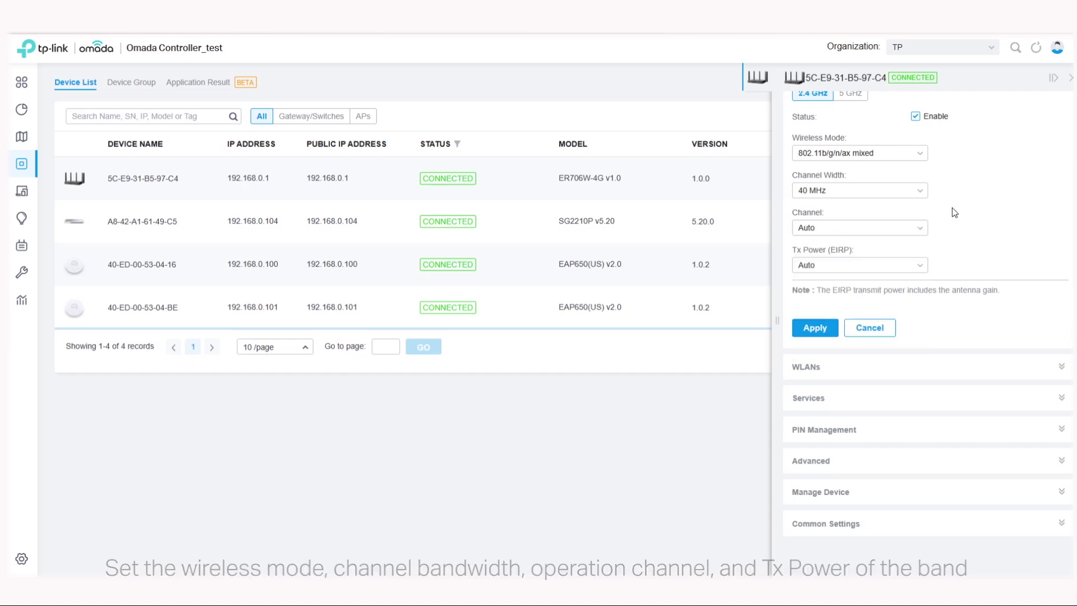
click(818, 334)
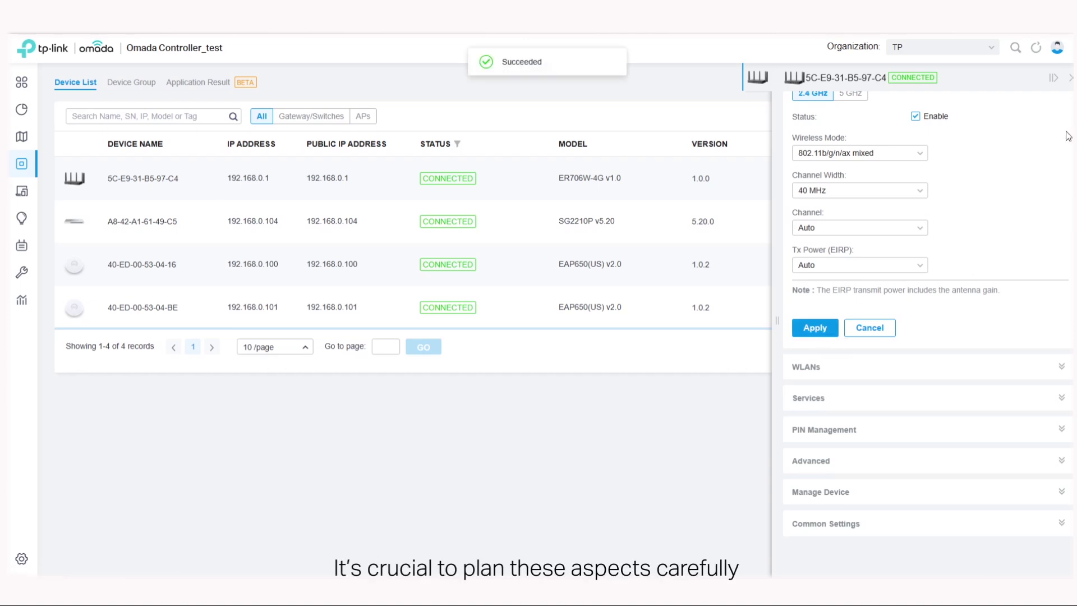
click(1069, 81)
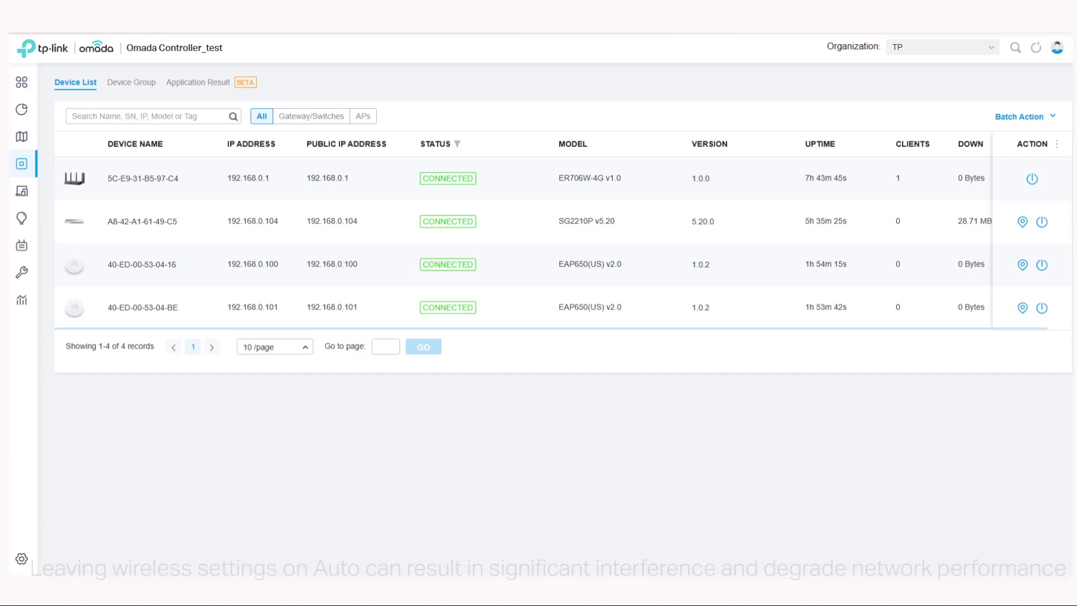
click(42, 557)
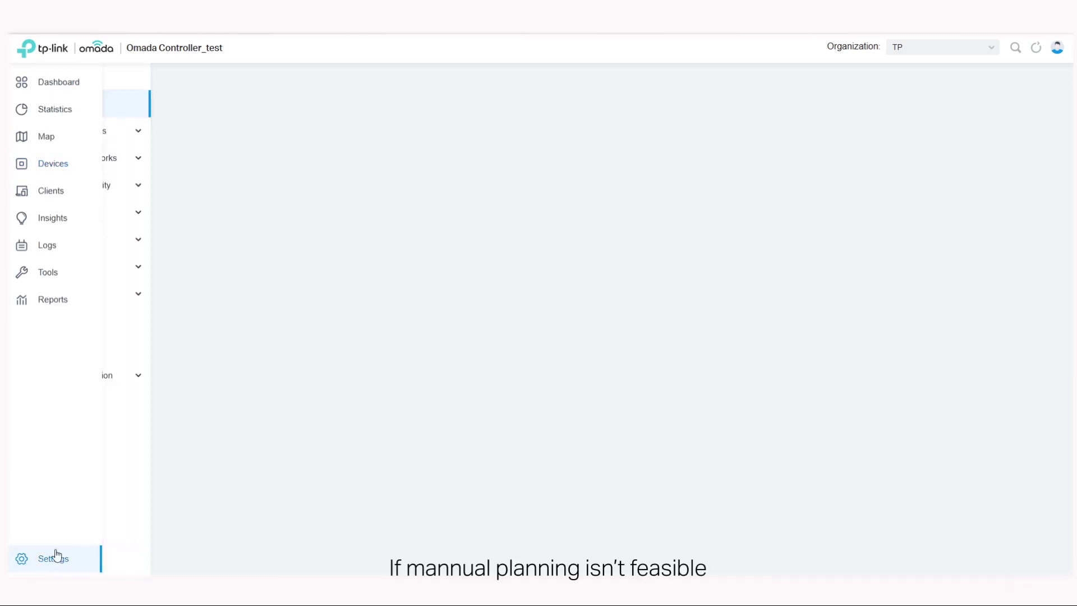
click(76, 160)
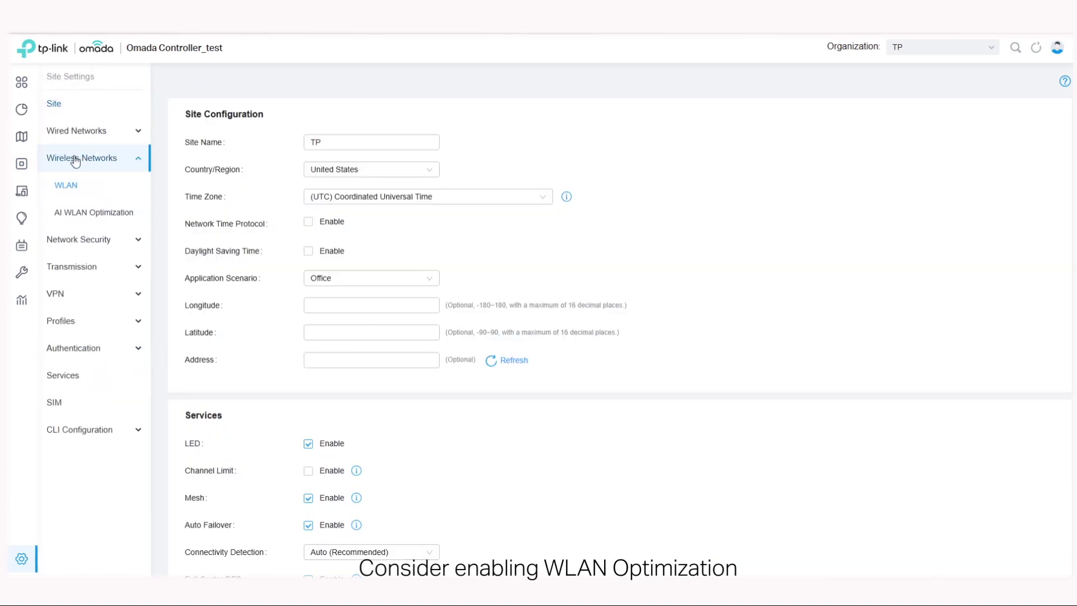
click(78, 213)
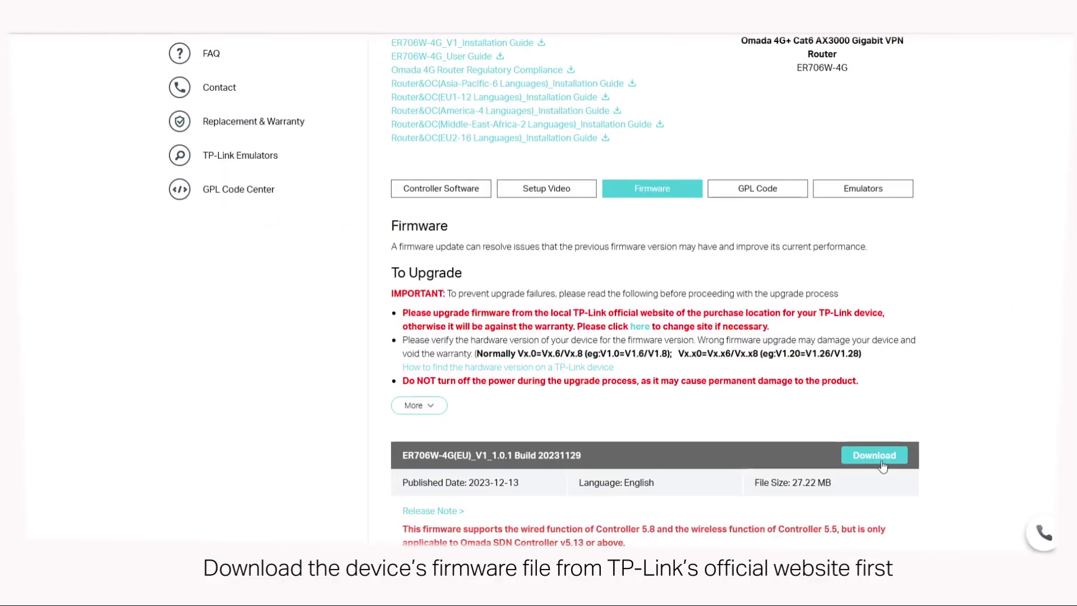
- Download the ER706W-4G 1.0.1 Build 20231129 firmware with Still Download and open its folder
click(879, 455)
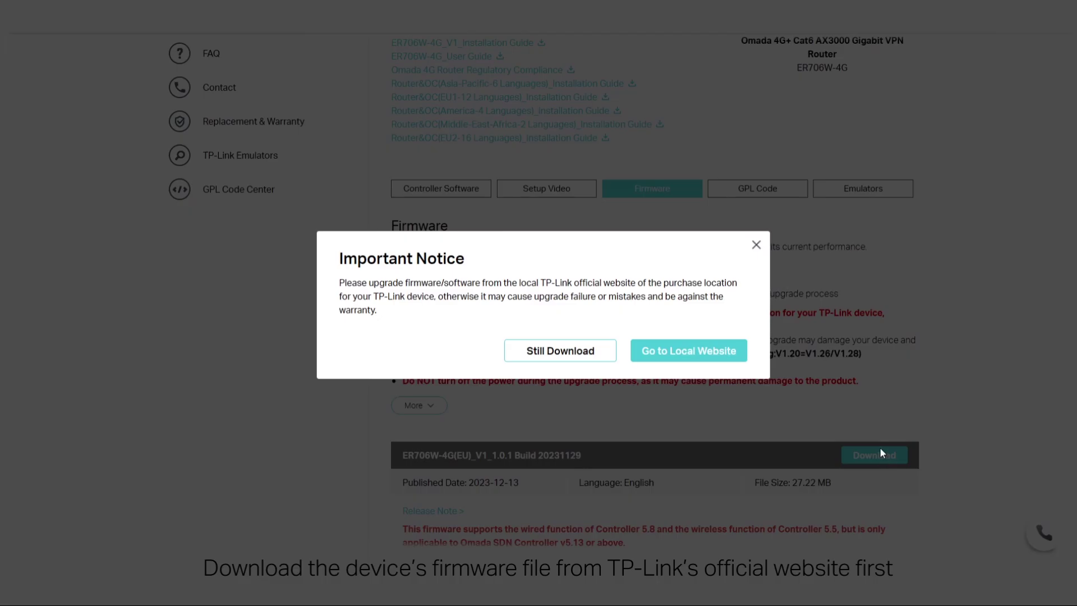
click(571, 357)
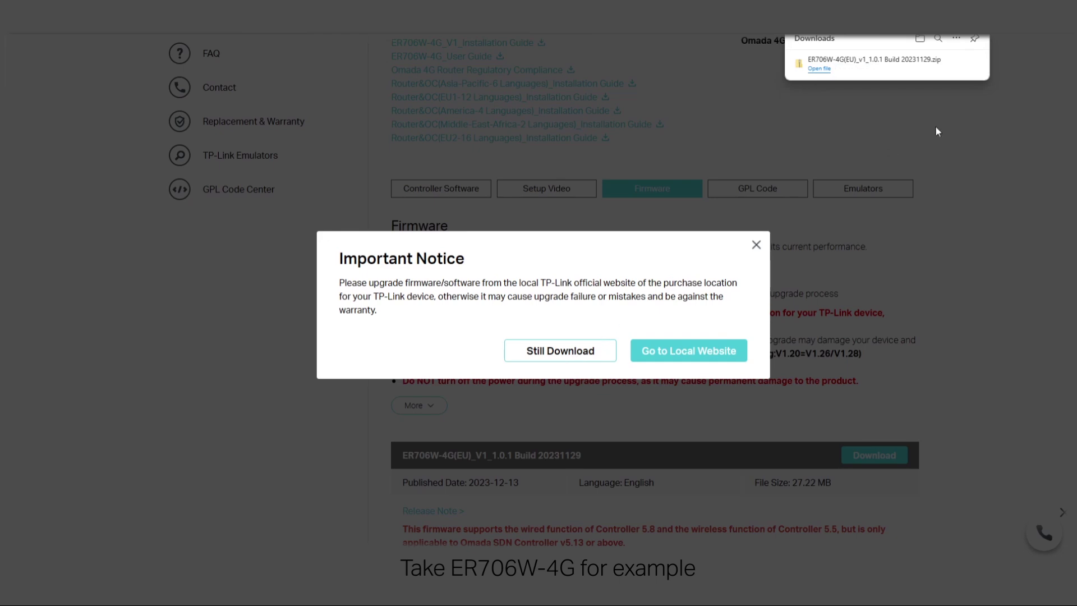
click(940, 65)
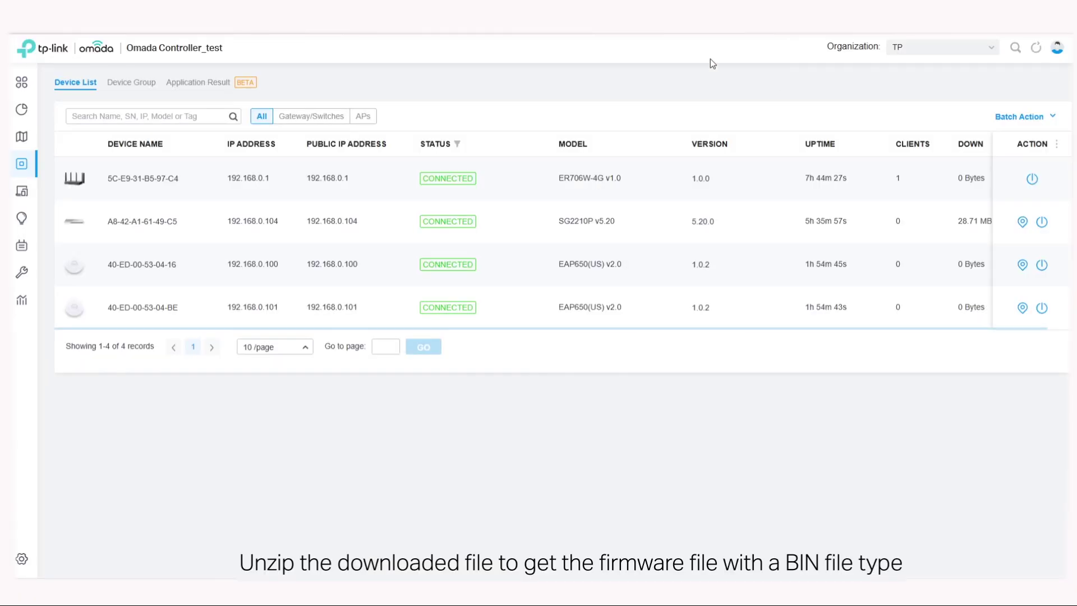
- Load the ER706W firmware .bin file into the router's Manage Device Custom Upgrade
click(428, 179)
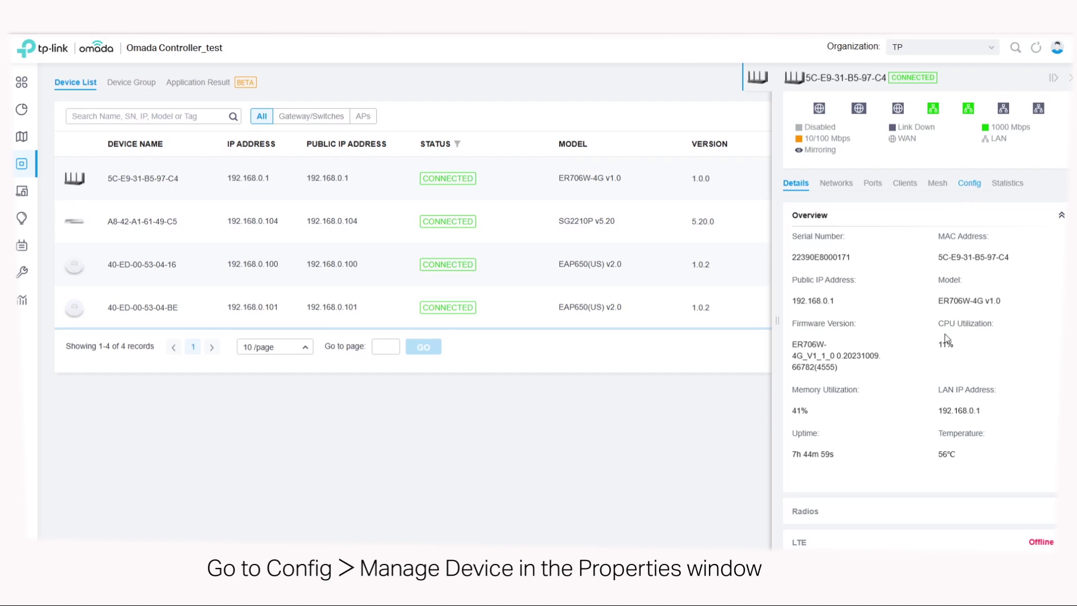
scroll(942, 365, down, 5)
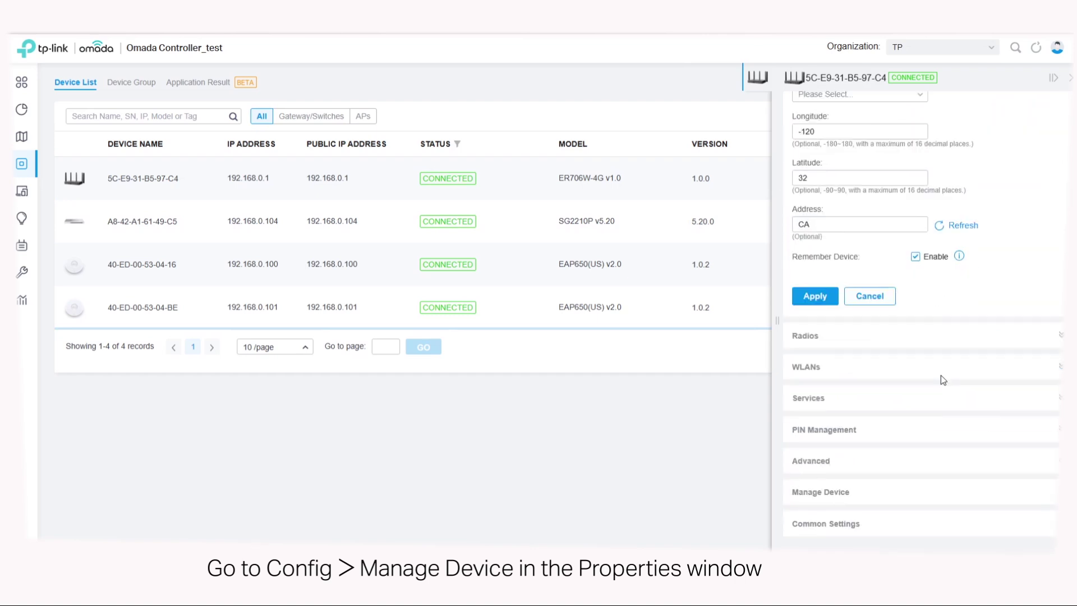
click(838, 493)
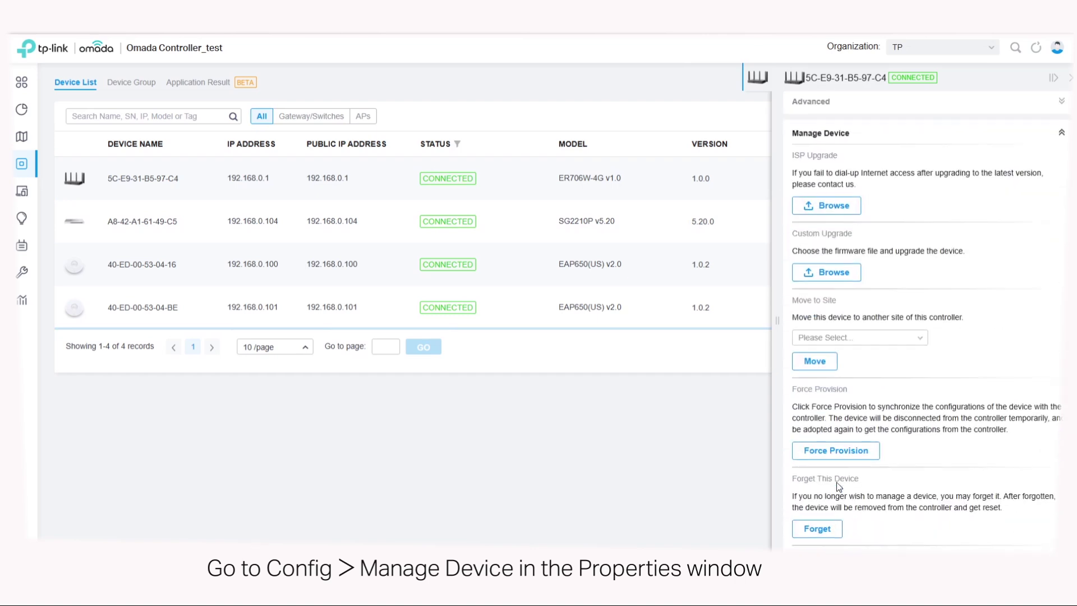
click(832, 273)
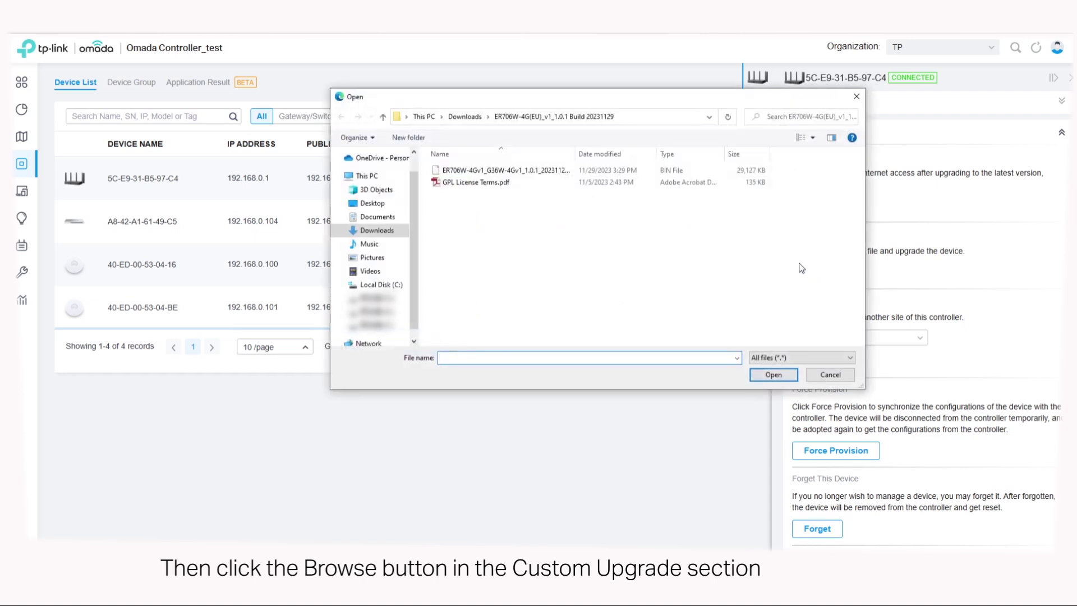
click(539, 173)
click(773, 374)
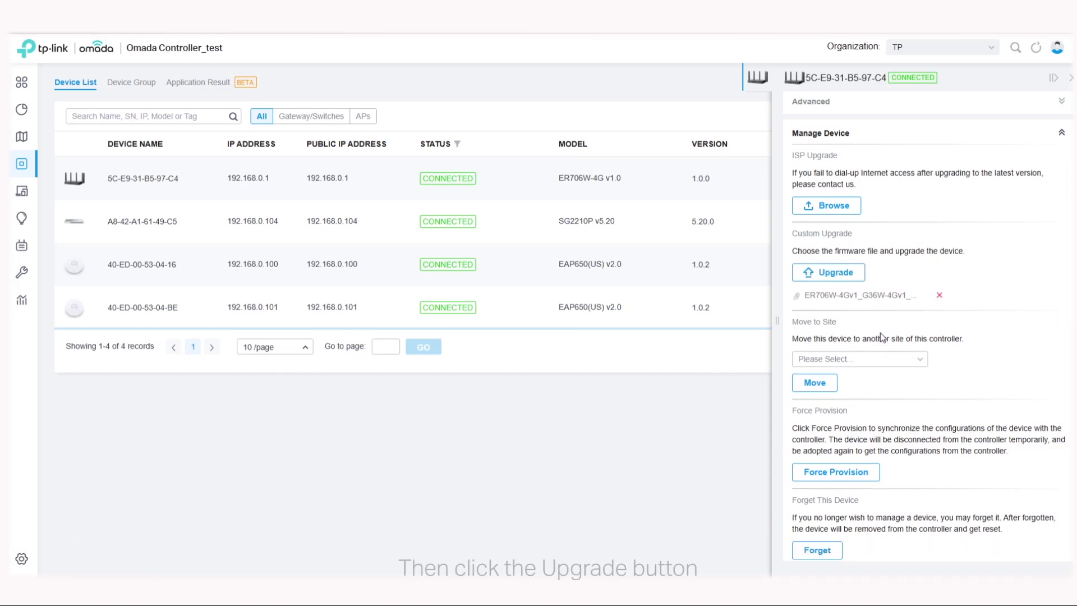
- Upgrade the router to firmware 1.0.1 with confirmation, then close its properties panel
click(836, 273)
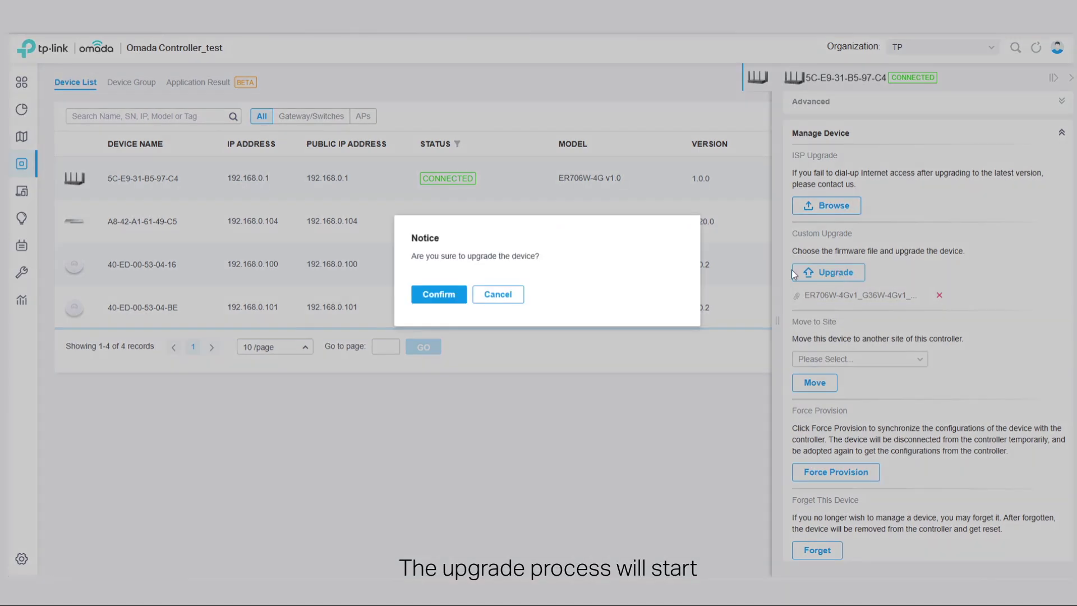
click(454, 296)
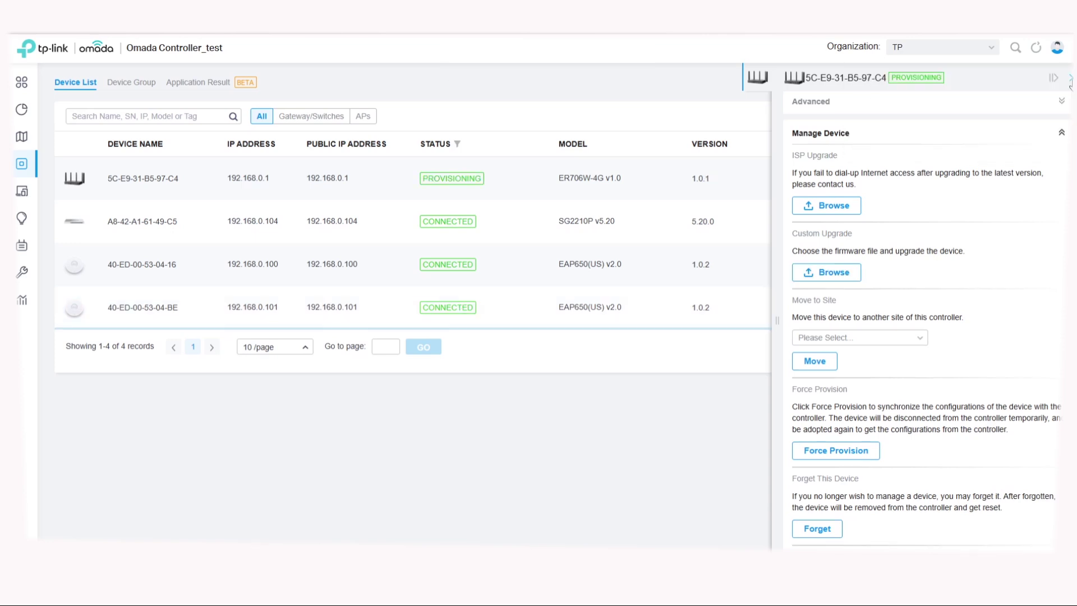
click(1070, 80)
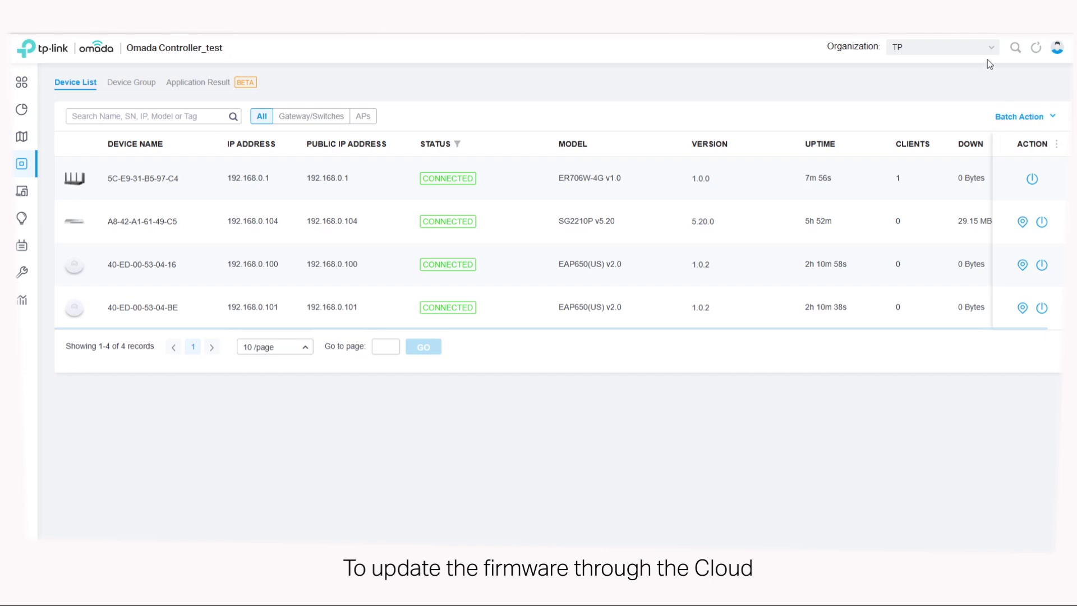
- In Global View, turn on Cloud Firmware Detection and Devices Update Notification, save, and view Devices
click(986, 52)
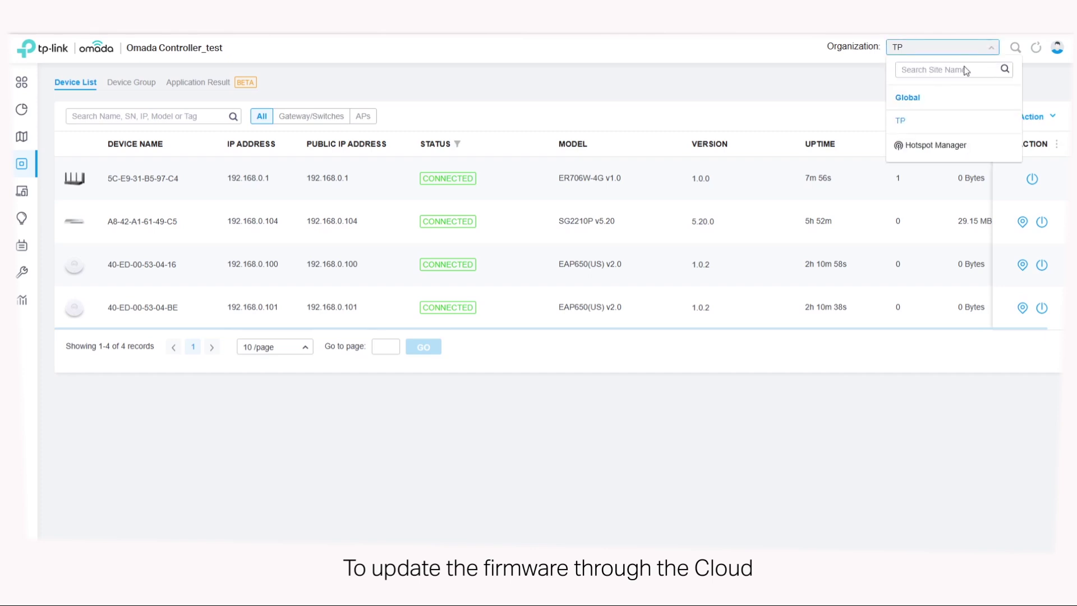
click(921, 106)
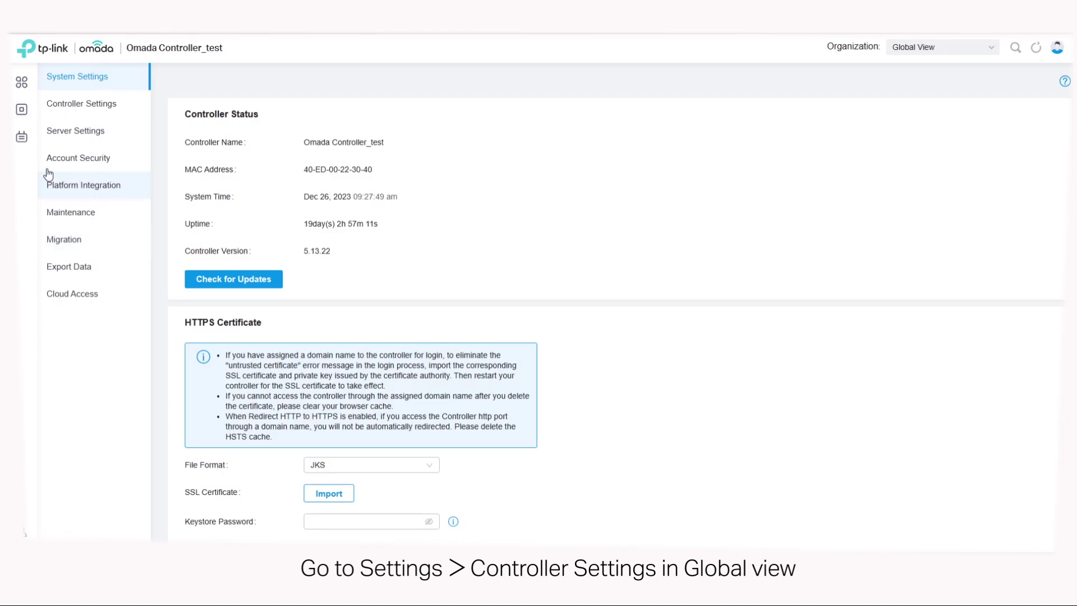
click(77, 108)
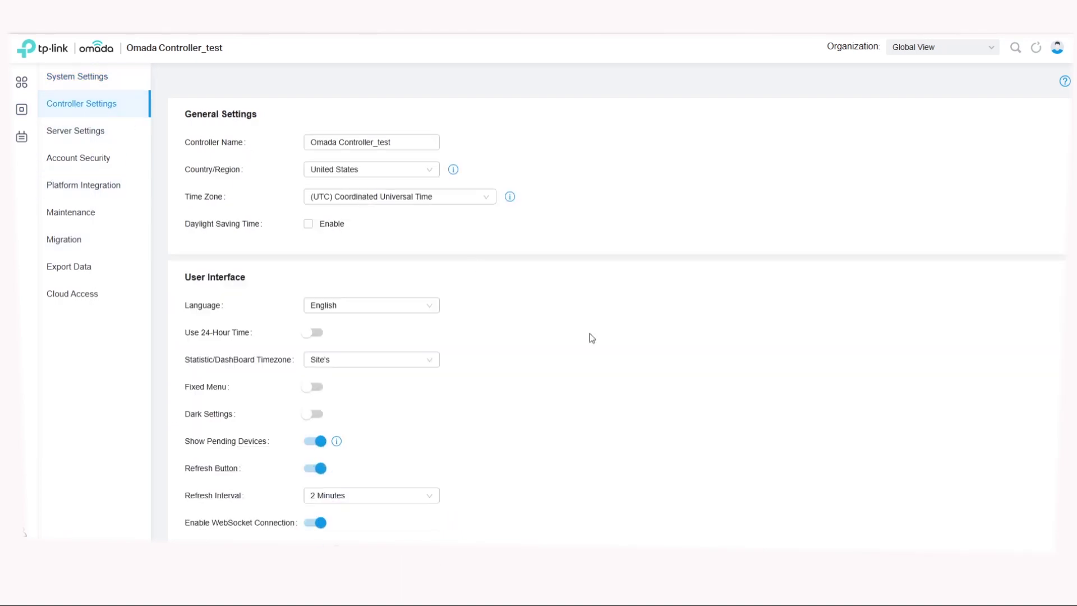
scroll(560, 381, down, 5)
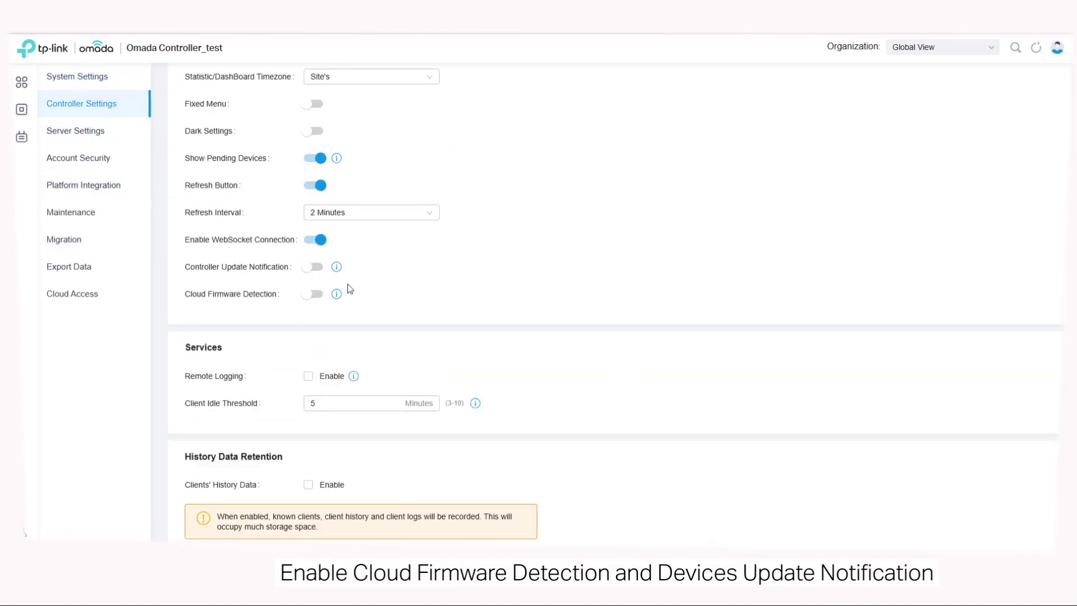
click(312, 295)
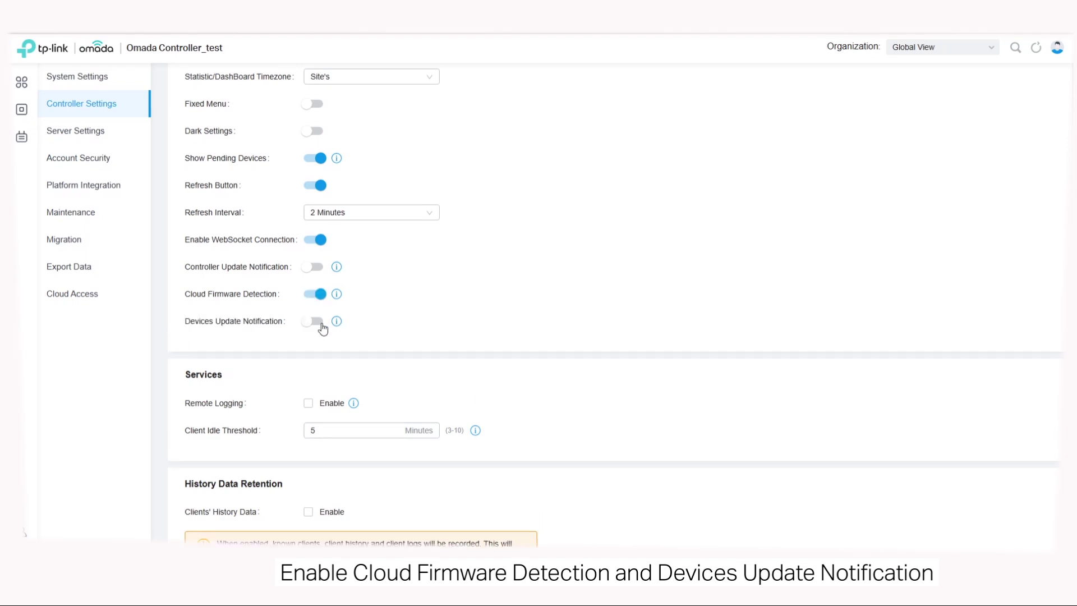
click(313, 322)
scroll(337, 347, down, 7)
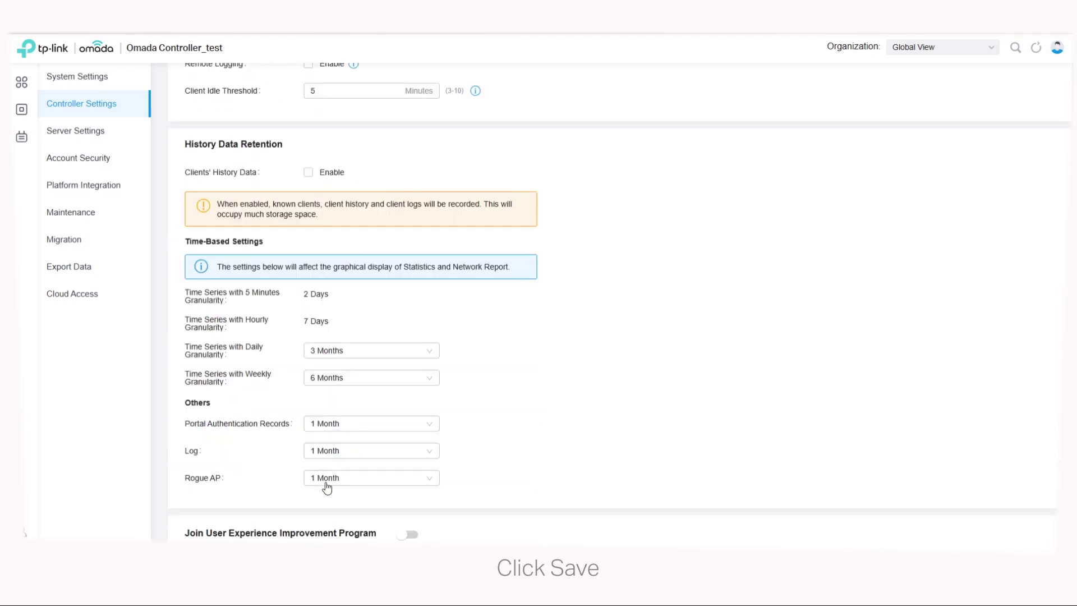
click(189, 529)
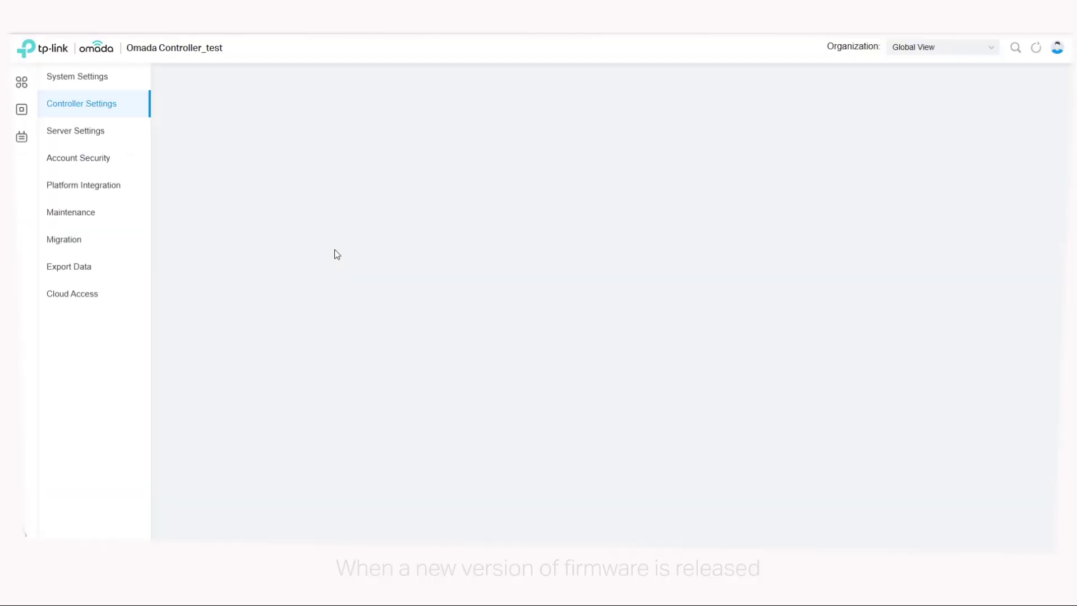
click(33, 118)
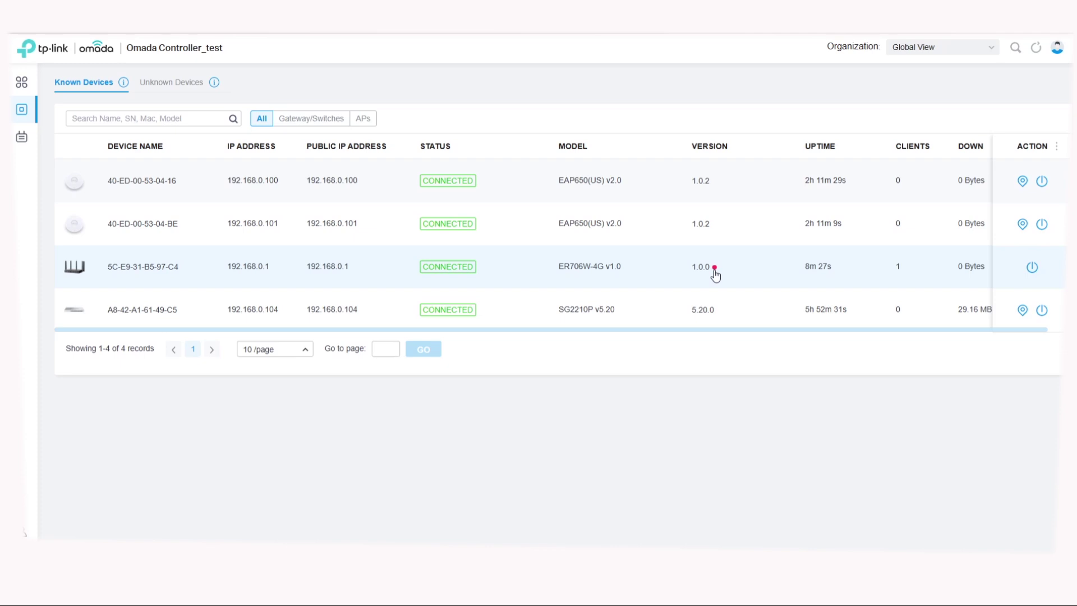
- Switch back to the TP site and confirm the ER706W-4G firmware upgrade from 1.0.0 to 1.0.1
click(988, 55)
click(915, 95)
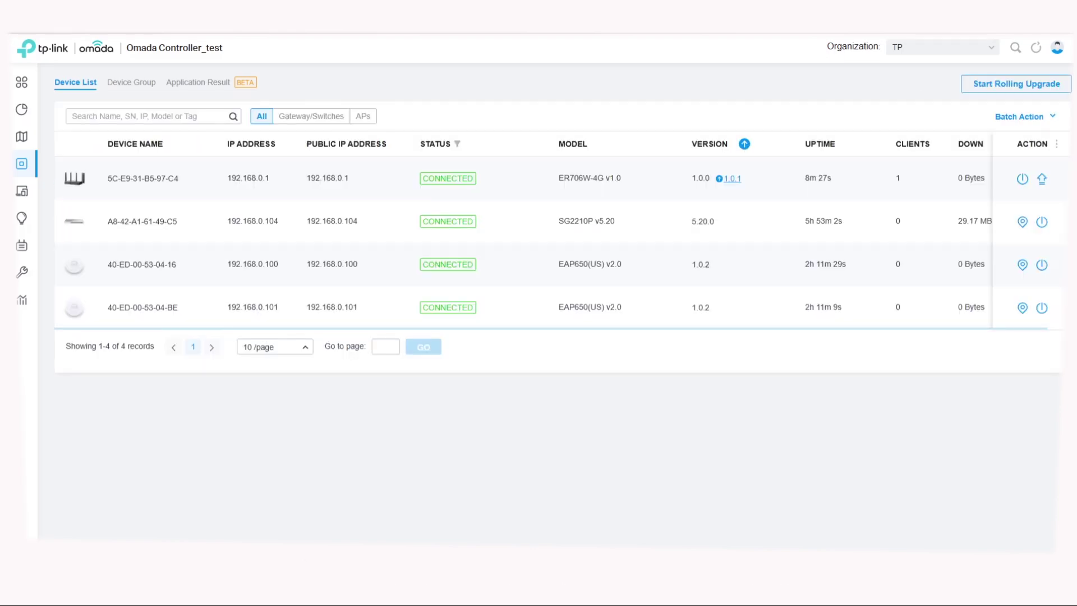
click(1042, 180)
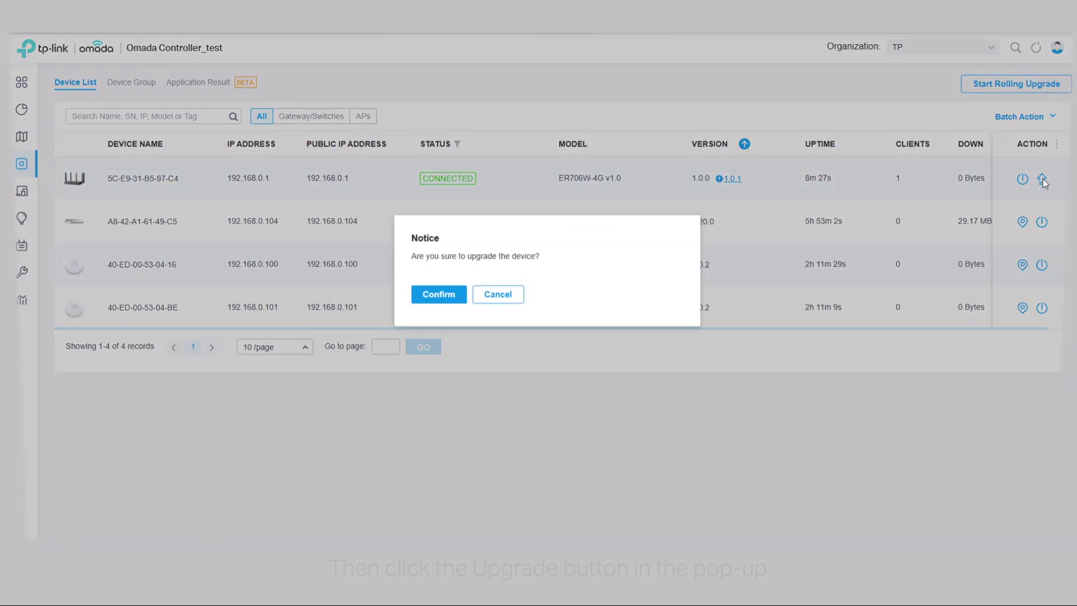
click(464, 299)
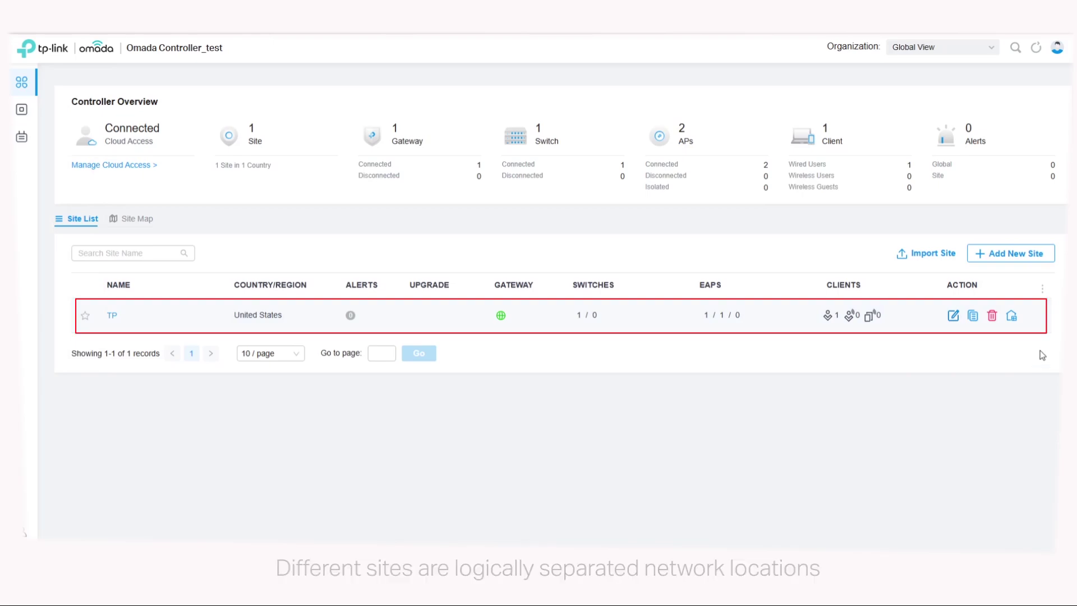
- Create a new site named Subsidiary in Hong Kong, China, then open the organization list
click(1028, 253)
click(505, 110)
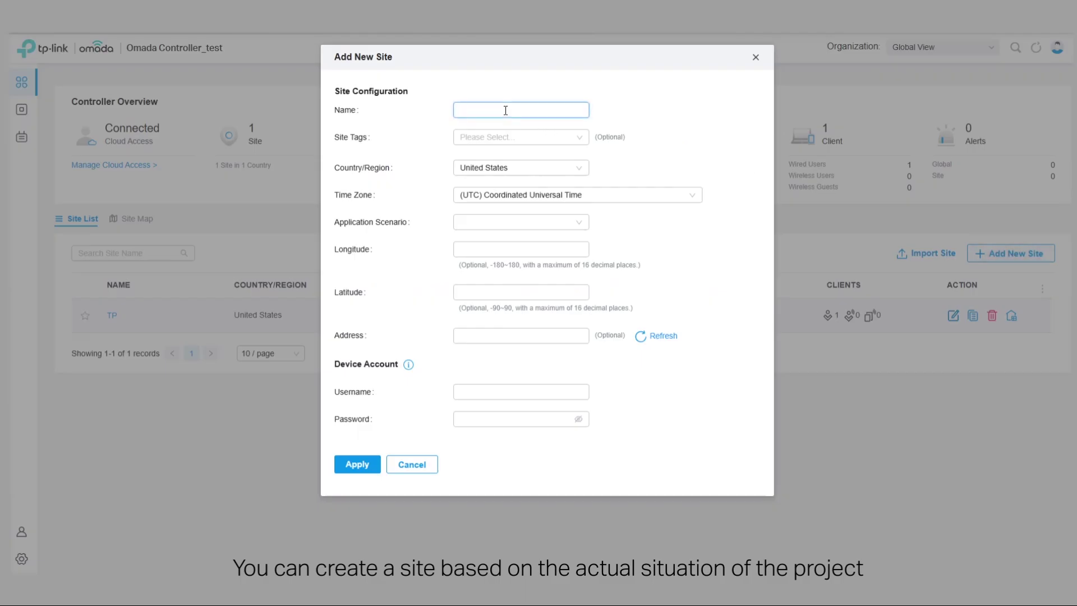
text(Subsidiary)
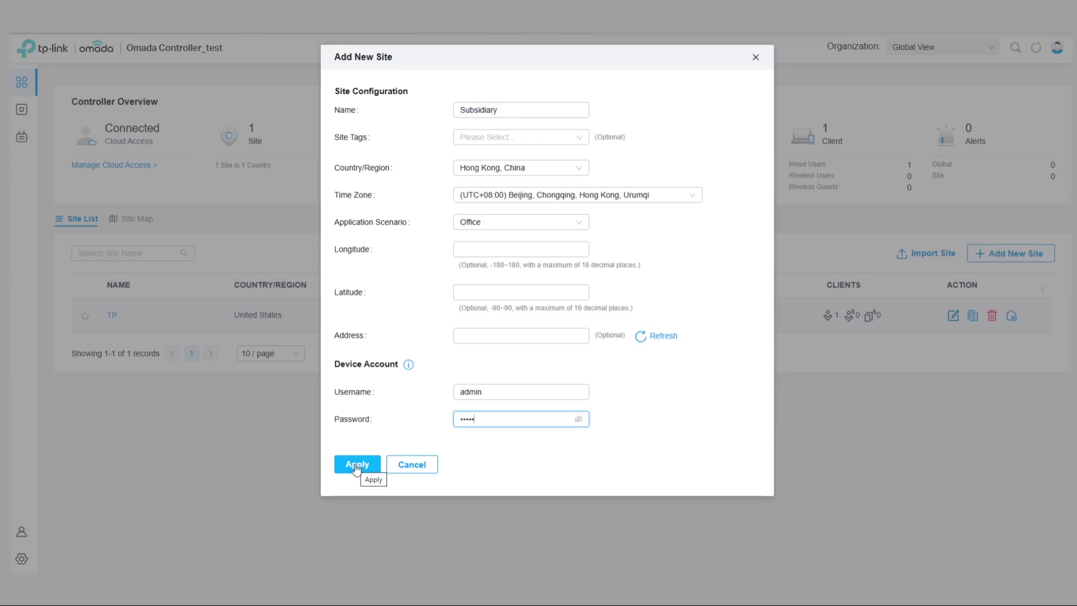
click(357, 464)
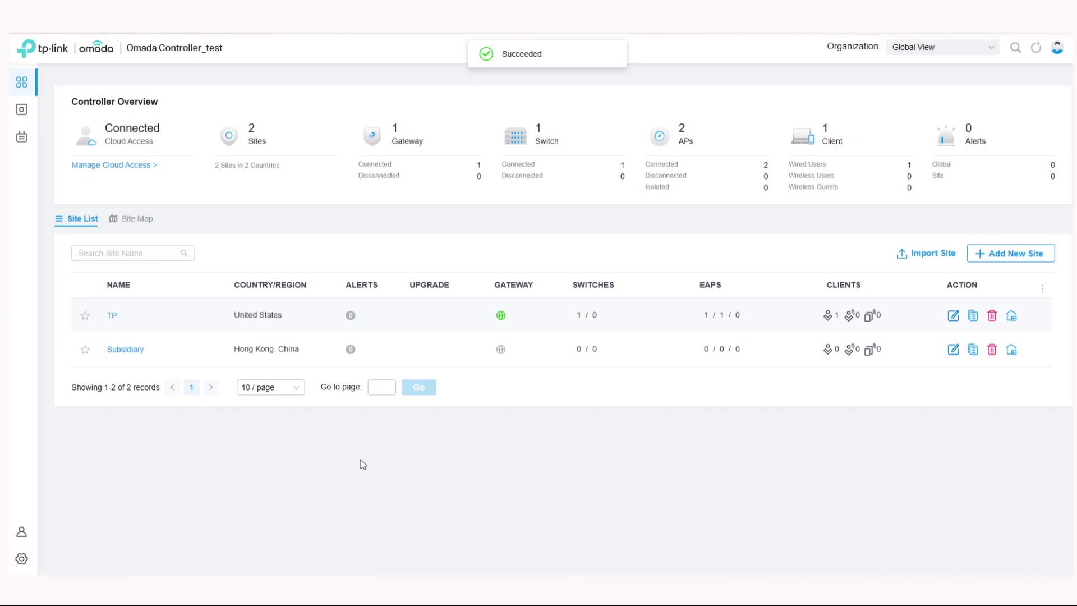
click(987, 48)
- Switch to the TP site and move router 5C-E9-31-B5-97-C4 to the Subsidiary site
click(914, 94)
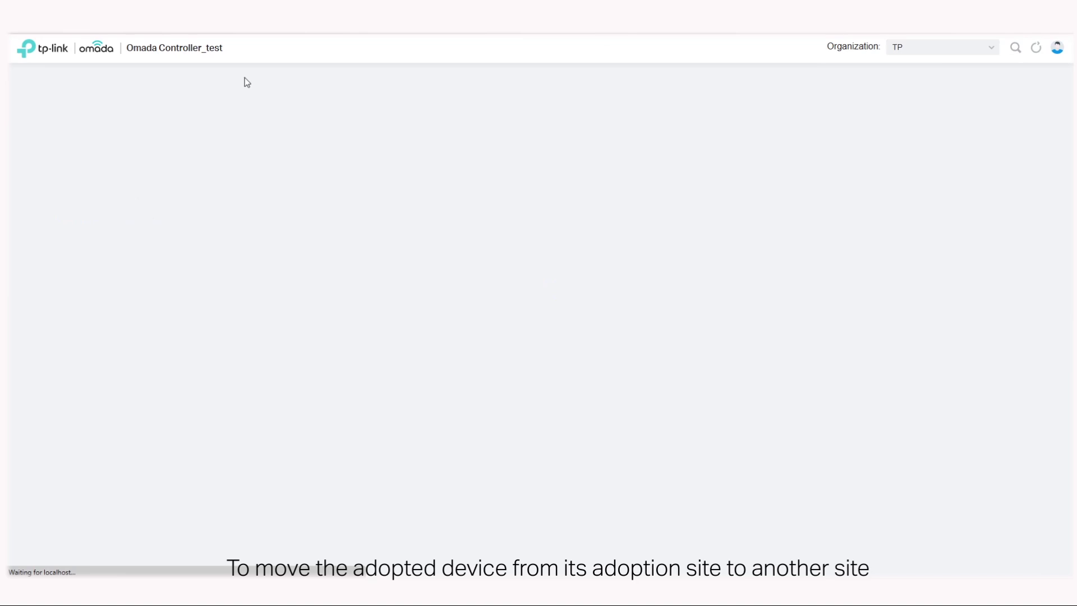
click(66, 166)
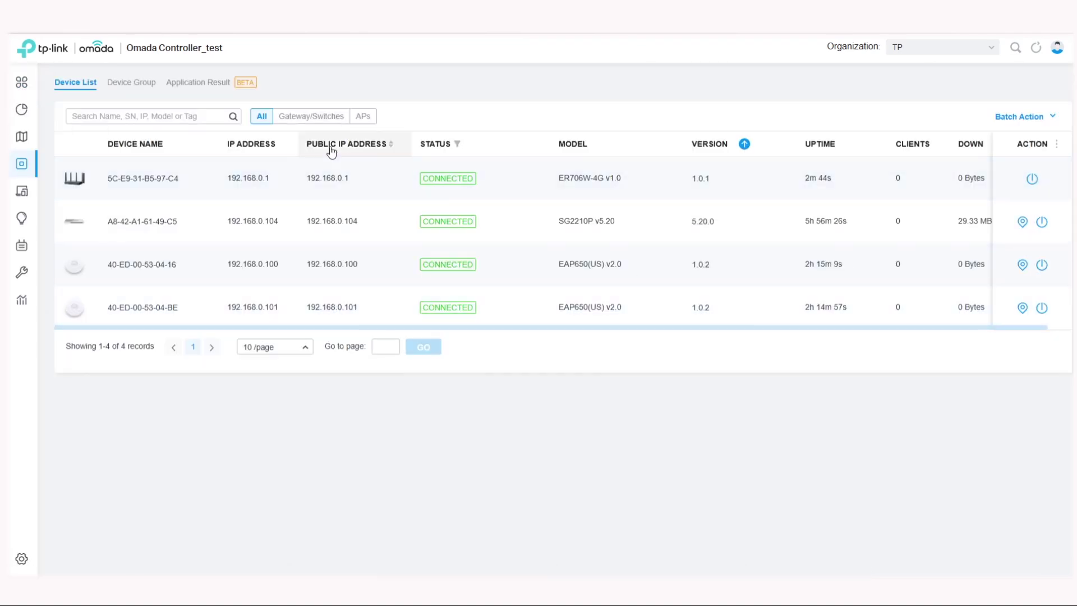
click(327, 179)
click(969, 183)
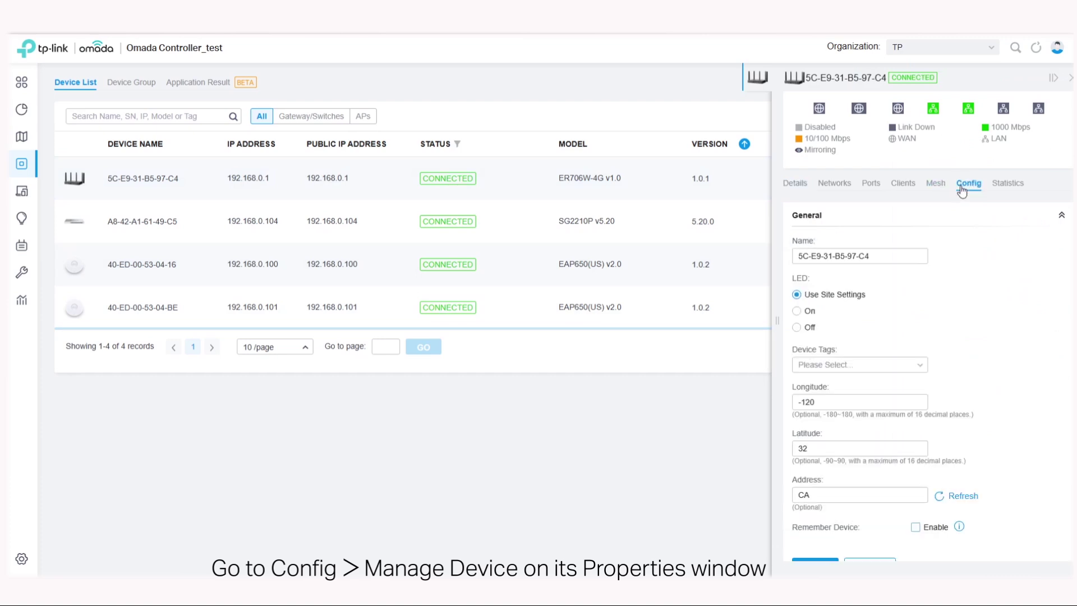
scroll(981, 232, down, 3)
scroll(885, 536, down, 2)
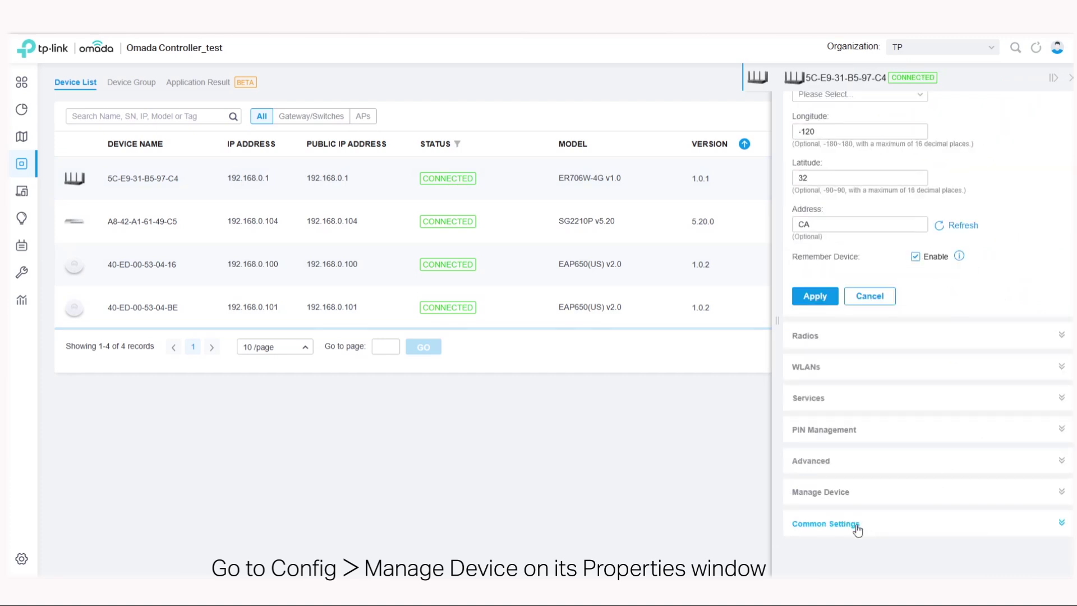
click(848, 493)
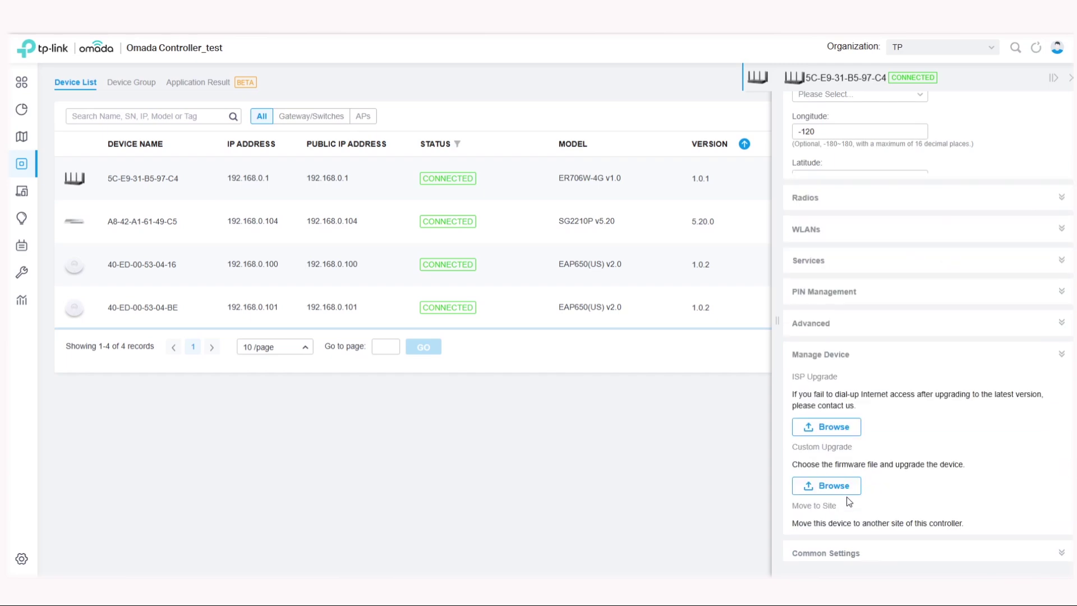
scroll(849, 449, down, 4)
click(837, 338)
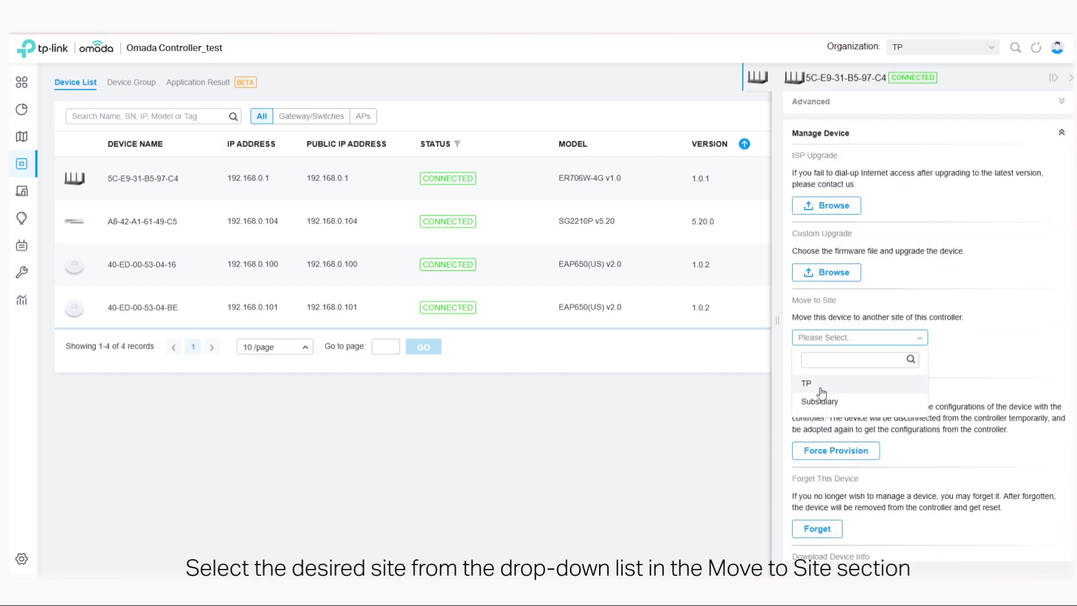
click(819, 406)
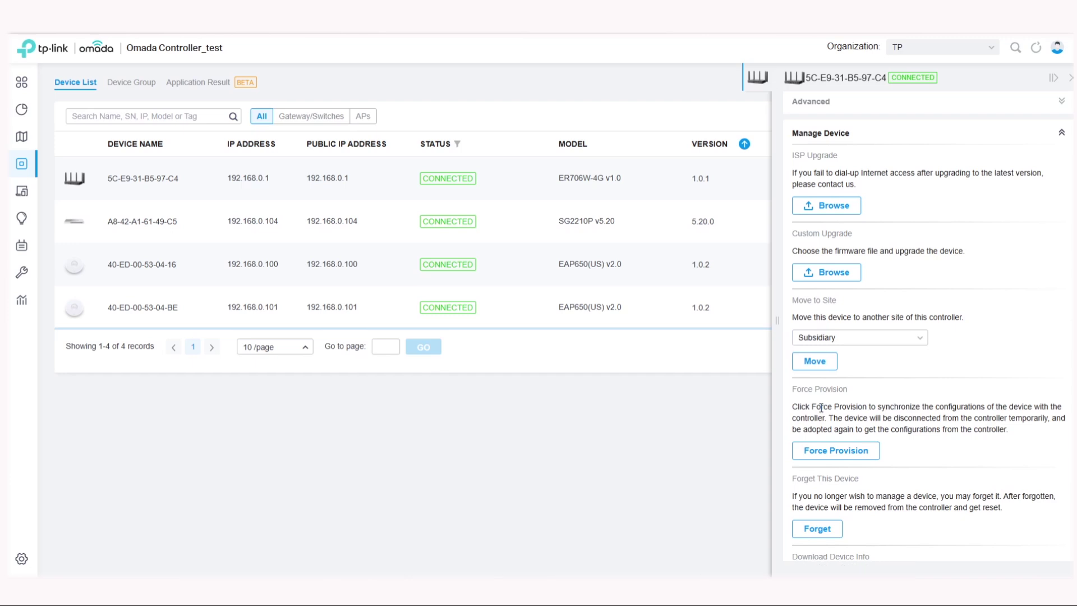
click(814, 361)
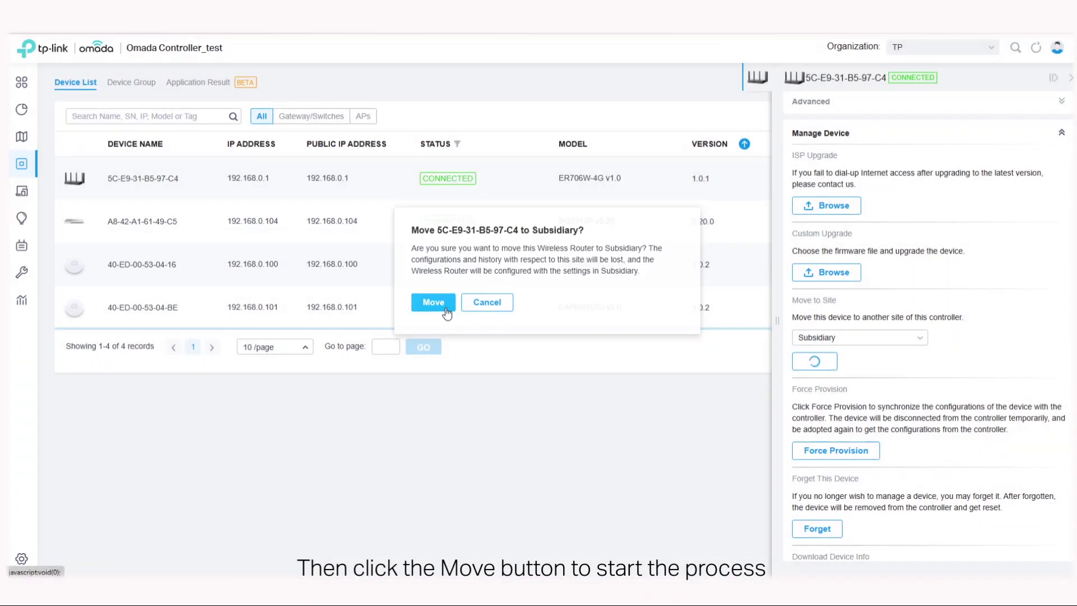
click(433, 303)
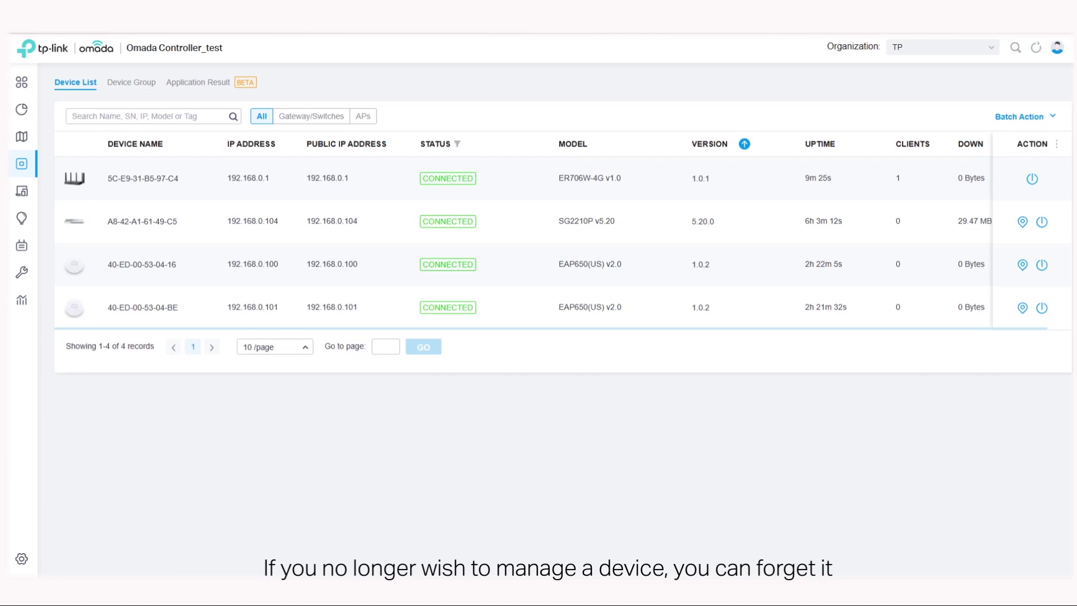
- Forget the 5C-E9-31-B5-97-C4 router from the controller
click(325, 178)
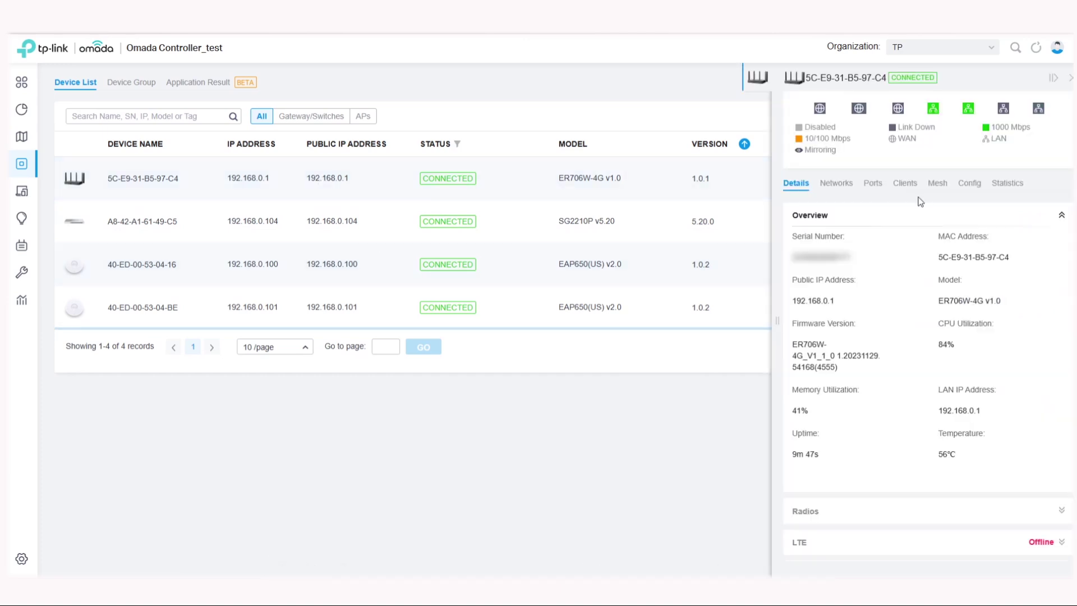
click(973, 185)
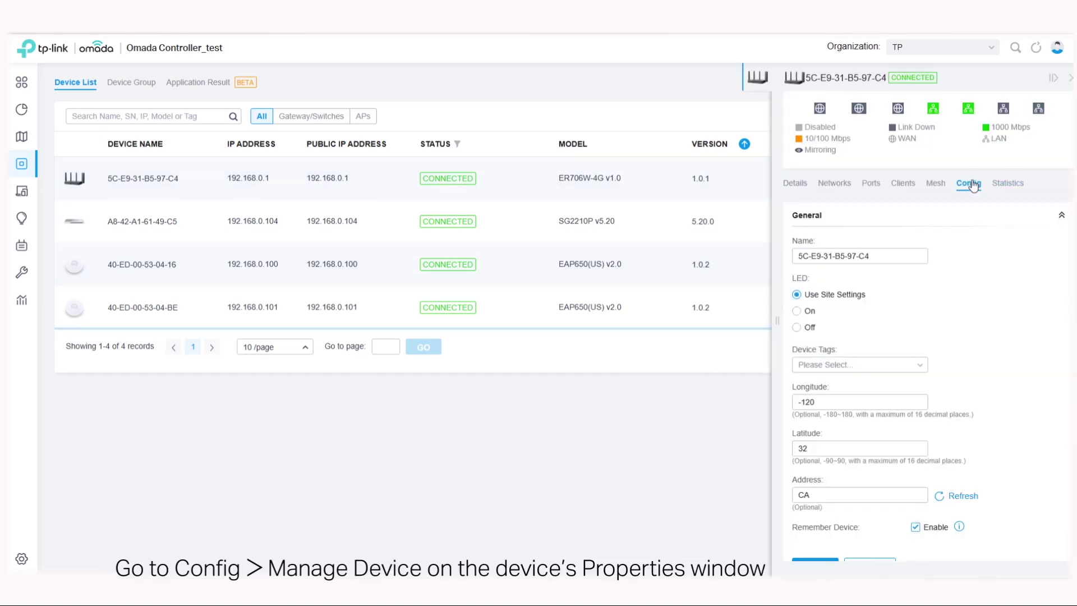
scroll(922, 415, down, 5)
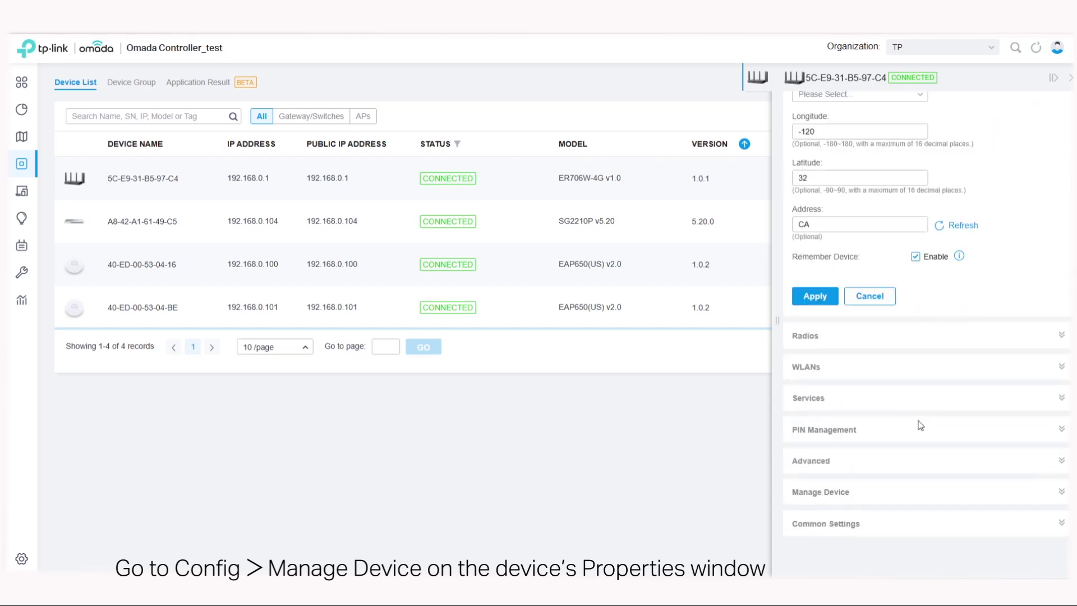
click(870, 492)
scroll(885, 387, down, 2)
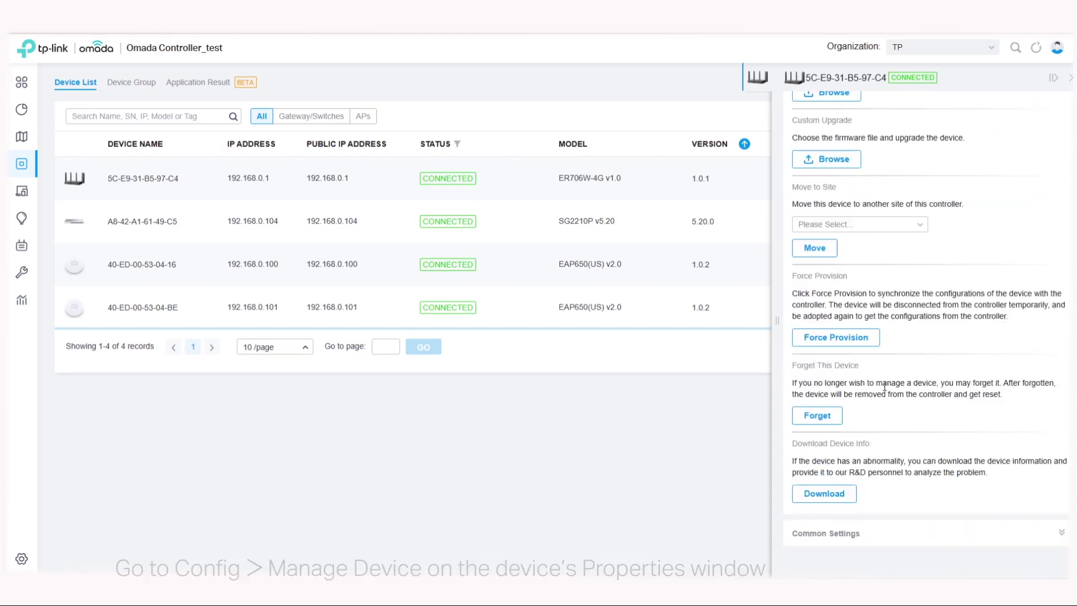
click(816, 416)
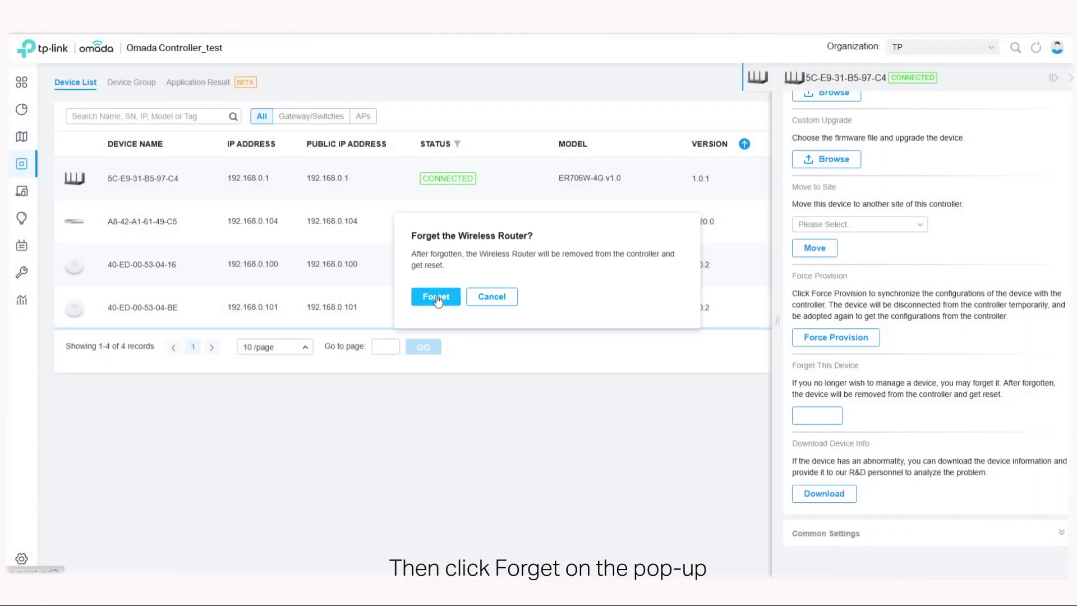
click(437, 297)
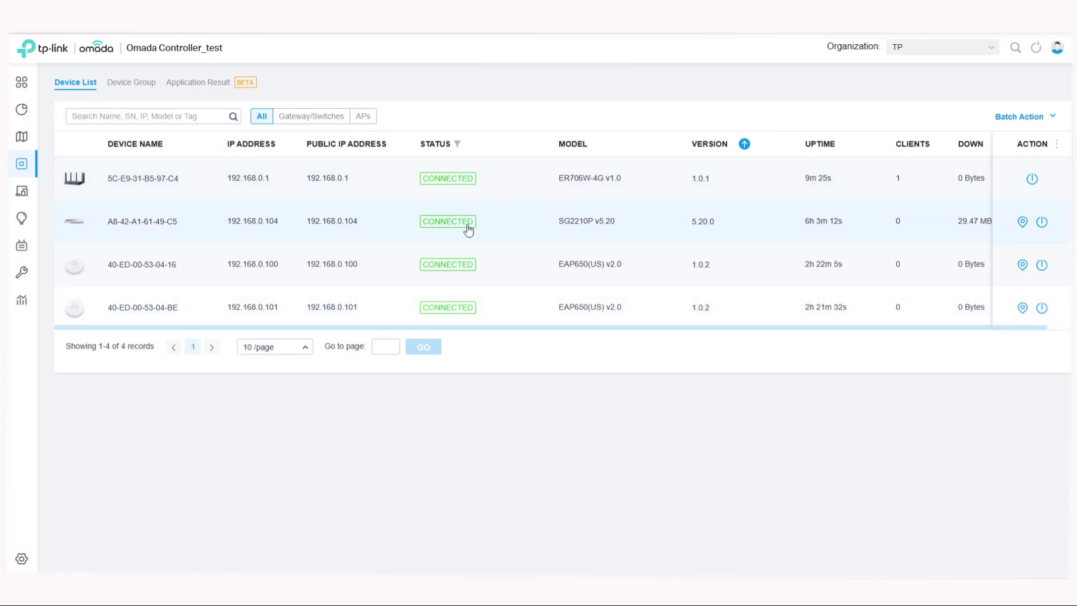
- Forget the A8-42-A1-61-49-C5 switch from the controller
click(515, 230)
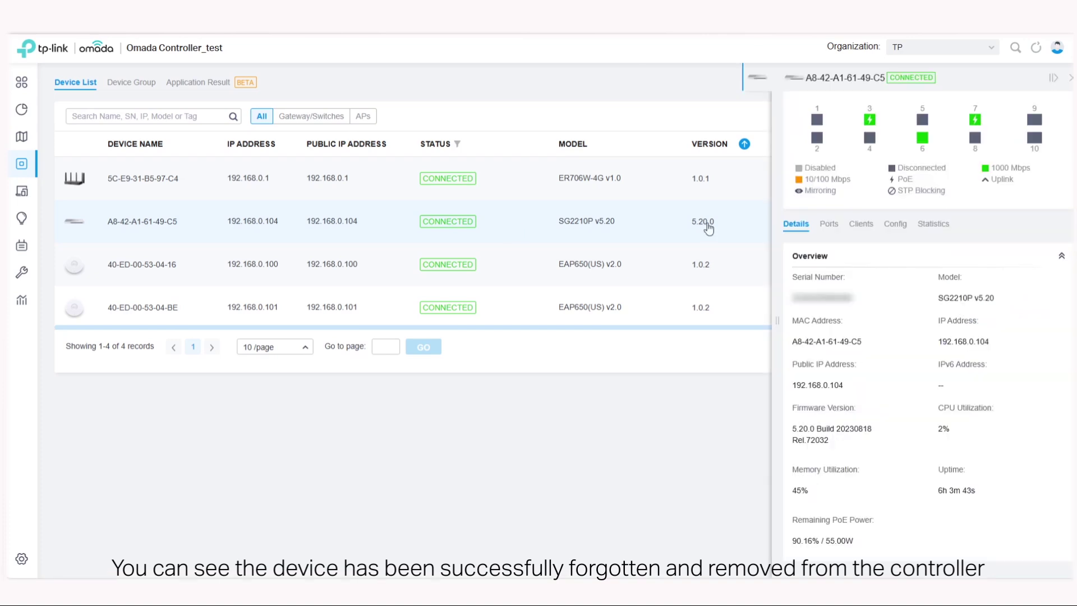
click(895, 225)
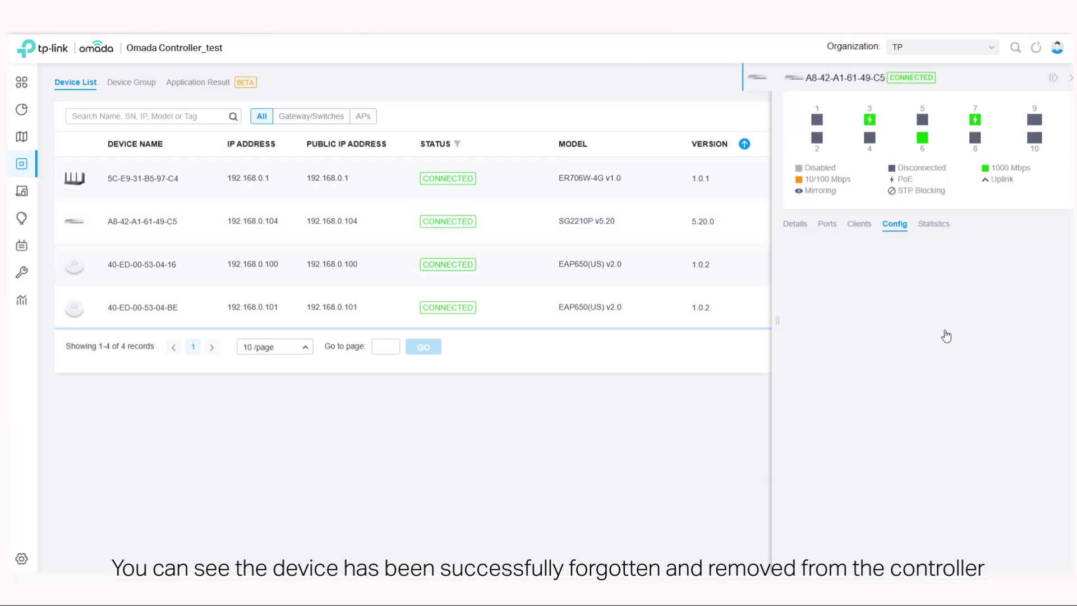
scroll(957, 370, down, 5)
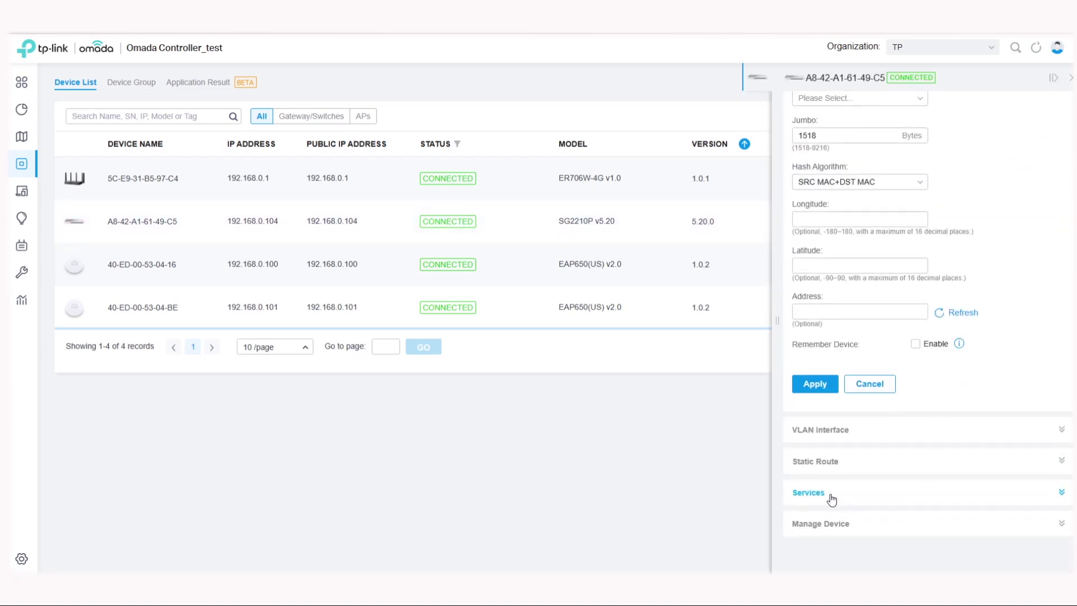
click(824, 524)
scroll(874, 388, down, 2)
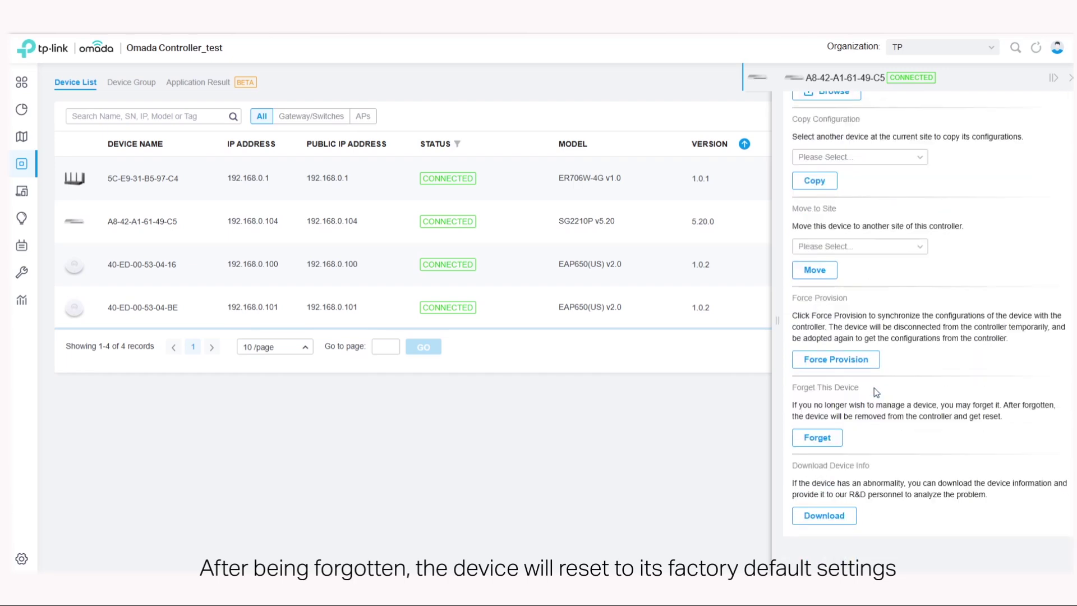
click(819, 443)
click(449, 295)
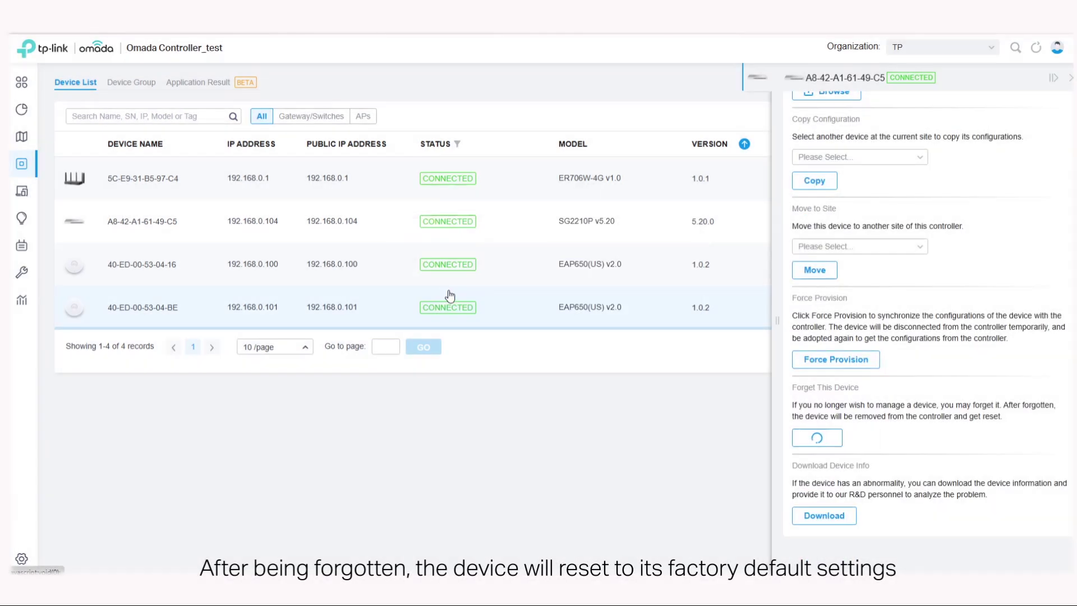